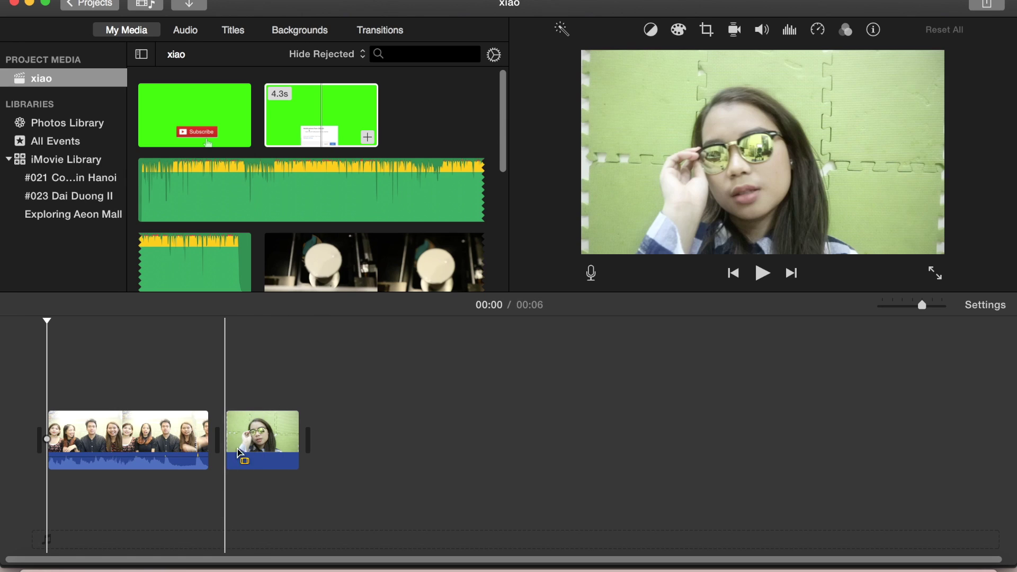
Select the woman's green-screen clip and bring iMovie back to full screen
{"action": "left_click", "coordinate": [253, 443]}
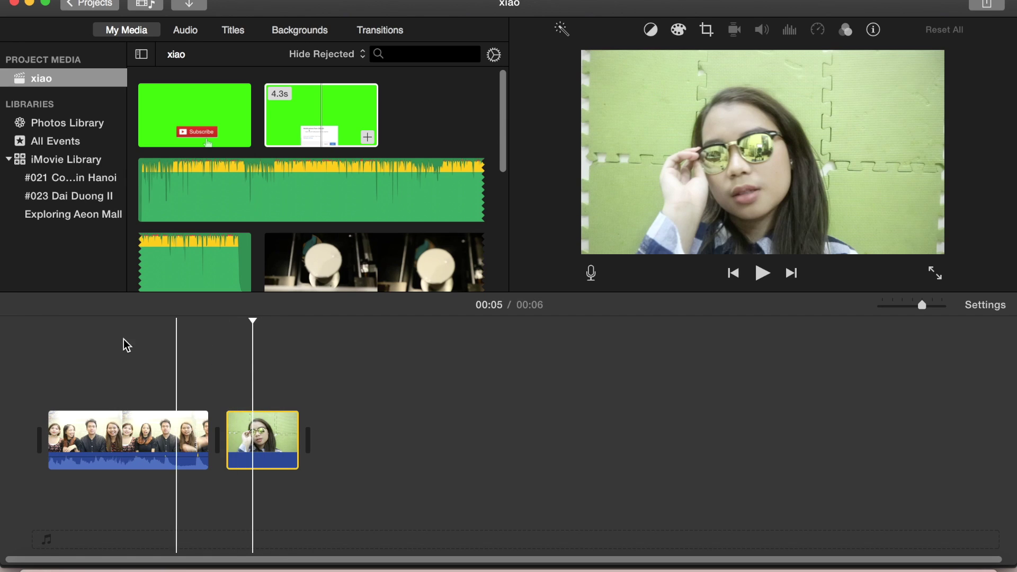
{"action": "left_click", "coordinate": [45, 340]}
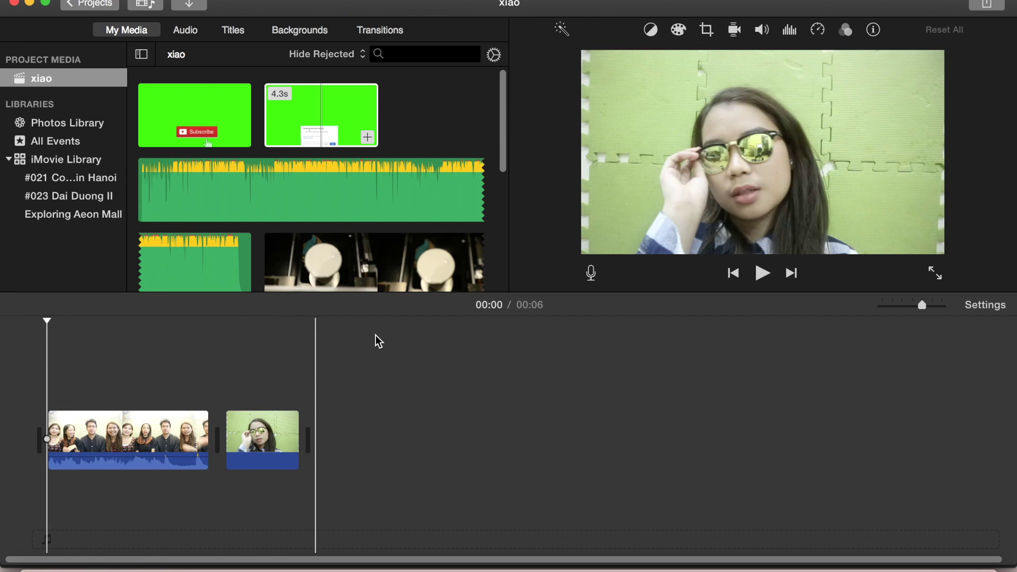
{"action": "key", "text": "ctrl+Up"}
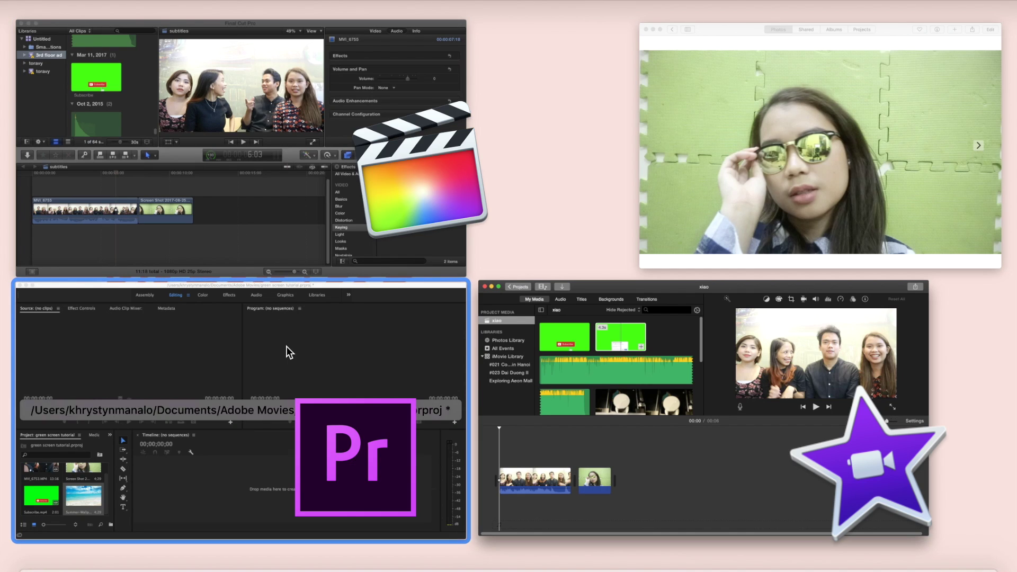
{"action": "left_click", "coordinate": [701, 352]}
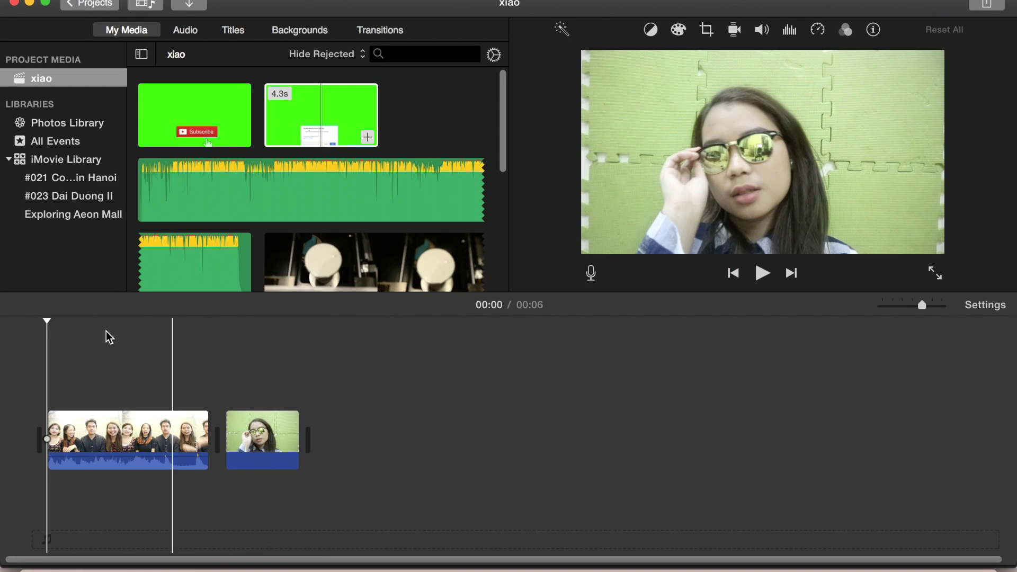
Drop the 2.0s Subscribe clip as a cutaway above the start of the group clip
{"action": "left_click", "coordinate": [49, 330]}
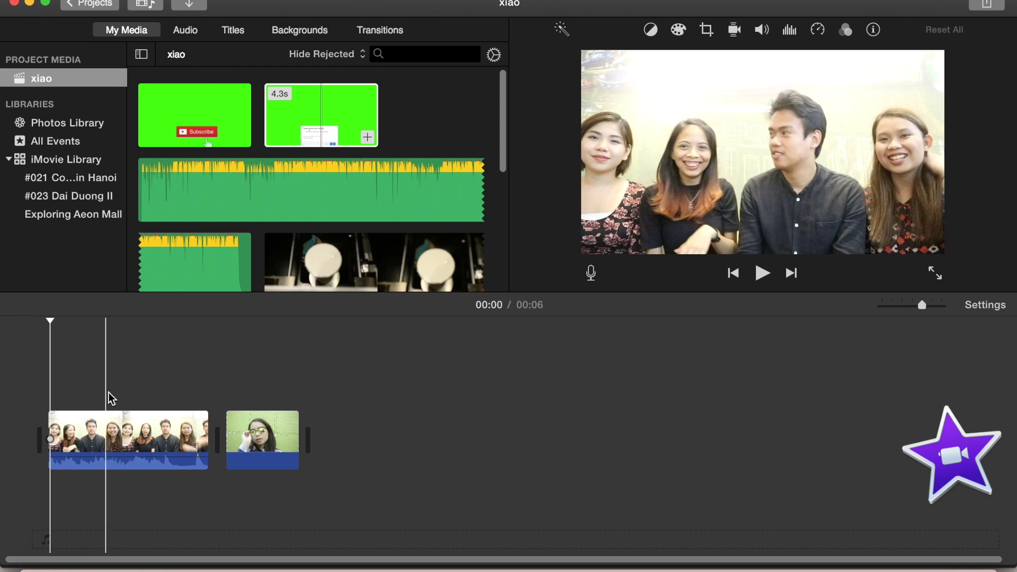
{"action": "left_click", "coordinate": [33, 378]}
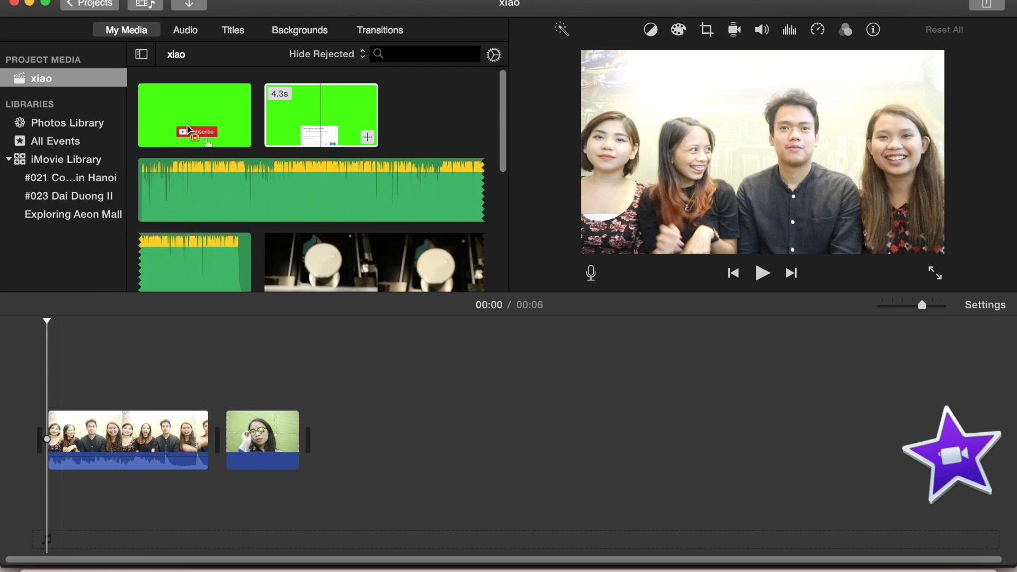
{"action": "left_click", "coordinate": [206, 112]}
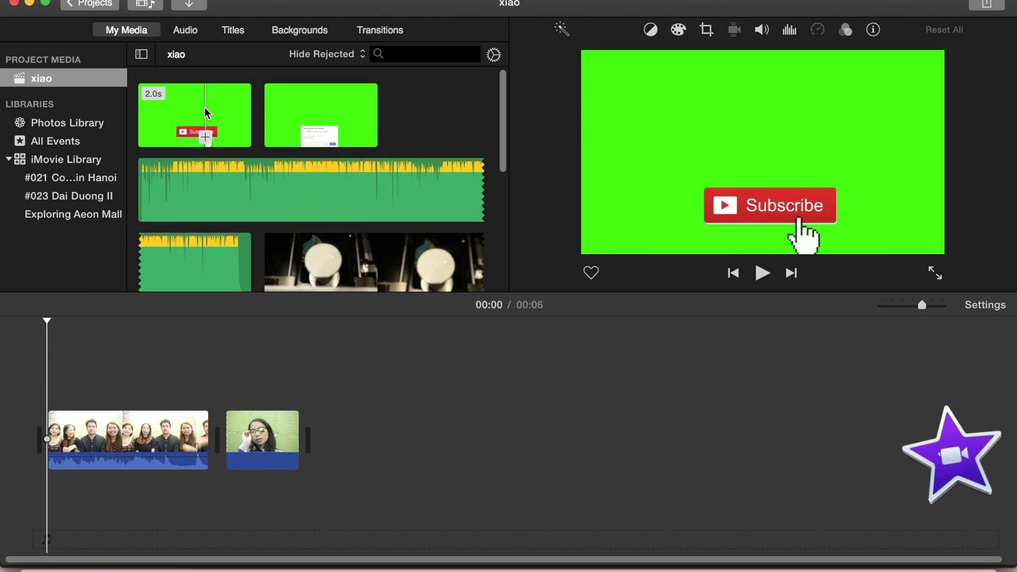
{"action": "left_click_drag", "start_coordinate": [190, 114], "coordinate": [48, 366]}
{"action": "left_click", "coordinate": [170, 125]}
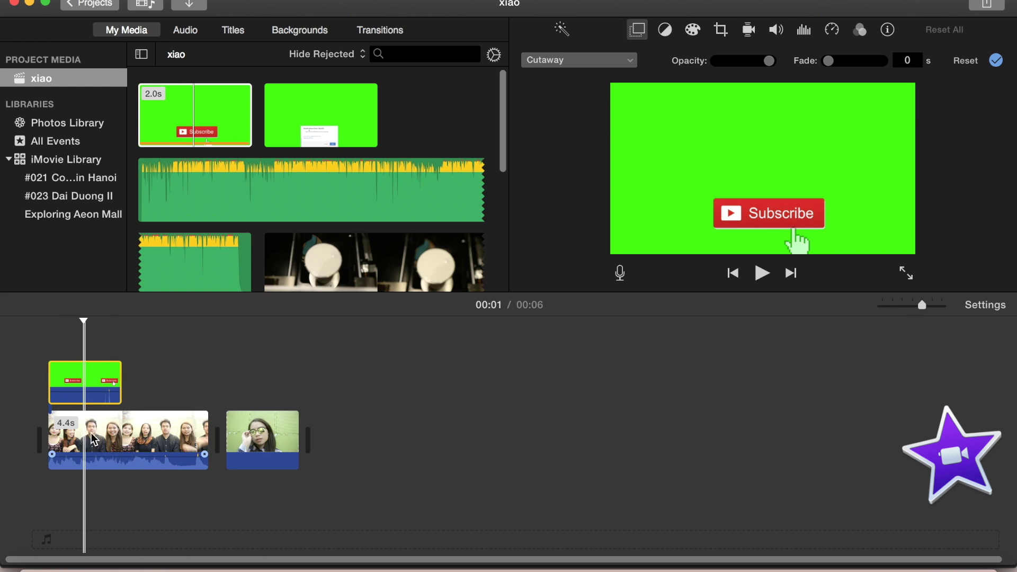
{"action": "left_click", "coordinate": [60, 341]}
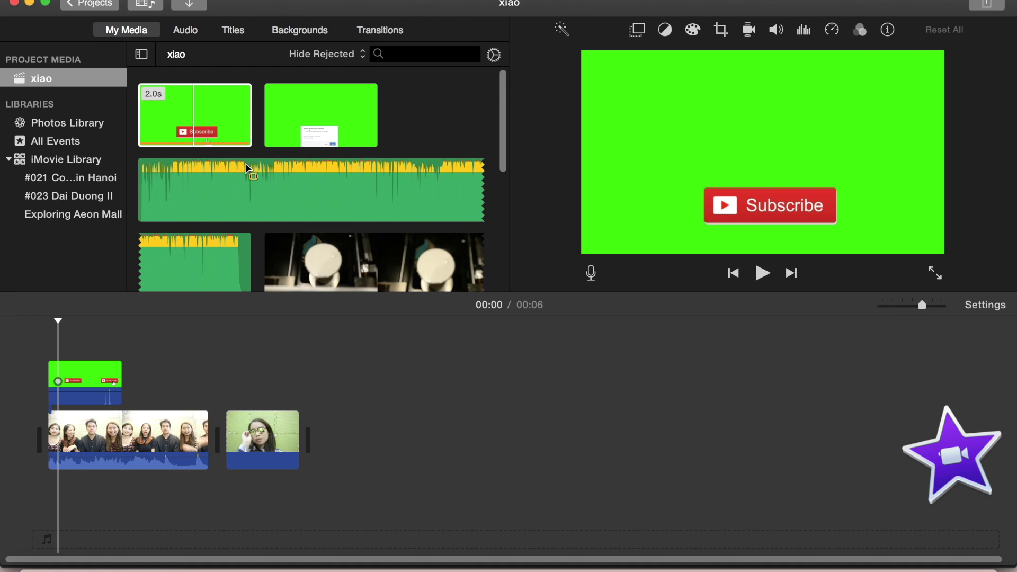
Set the Subscribe cutaway's video overlay to Green/Blue Screen and play it back to check
{"action": "left_click", "coordinate": [96, 378]}
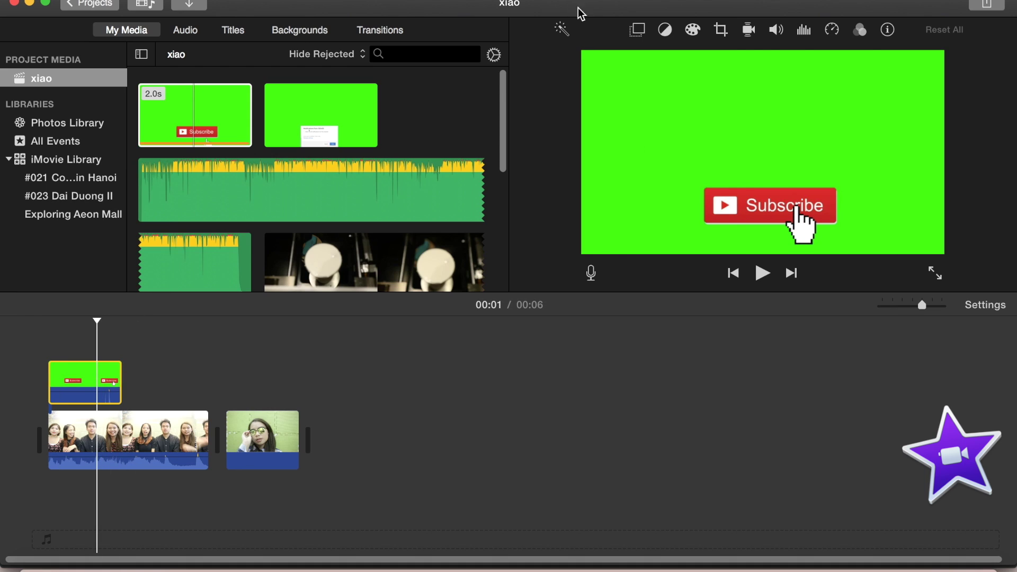
{"action": "left_click", "coordinate": [639, 31]}
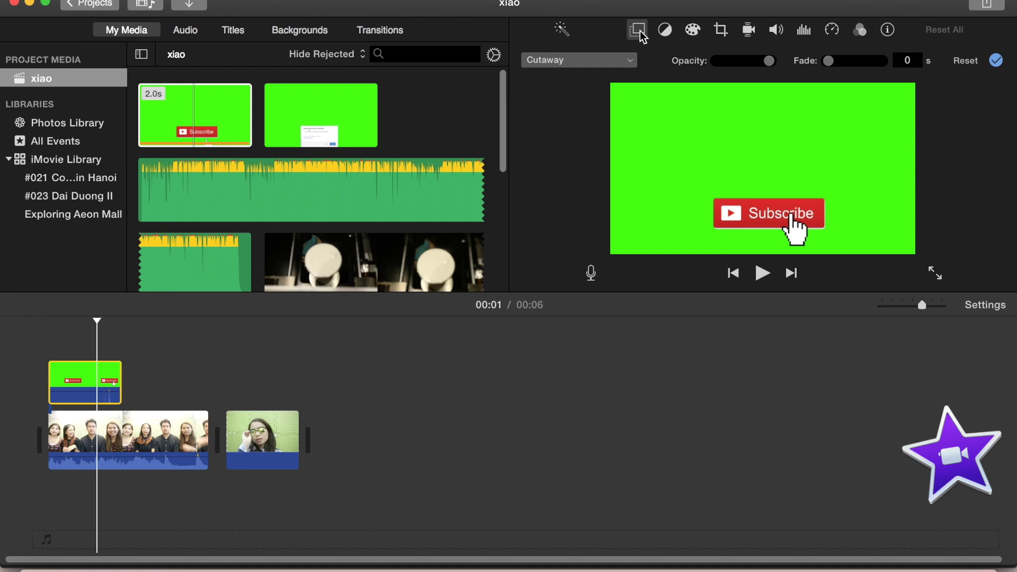
{"action": "left_click", "coordinate": [610, 60]}
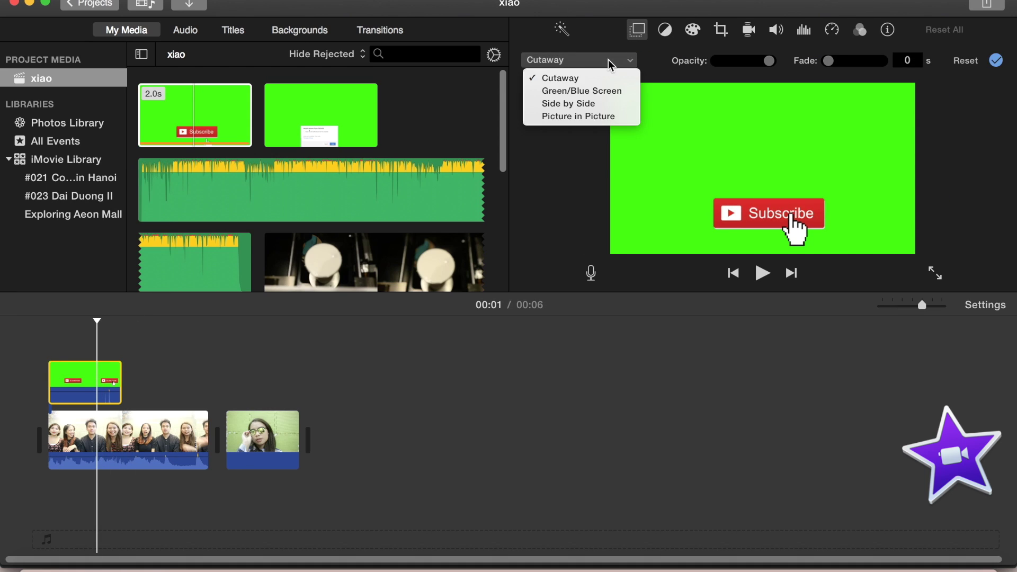
{"action": "left_click", "coordinate": [583, 91]}
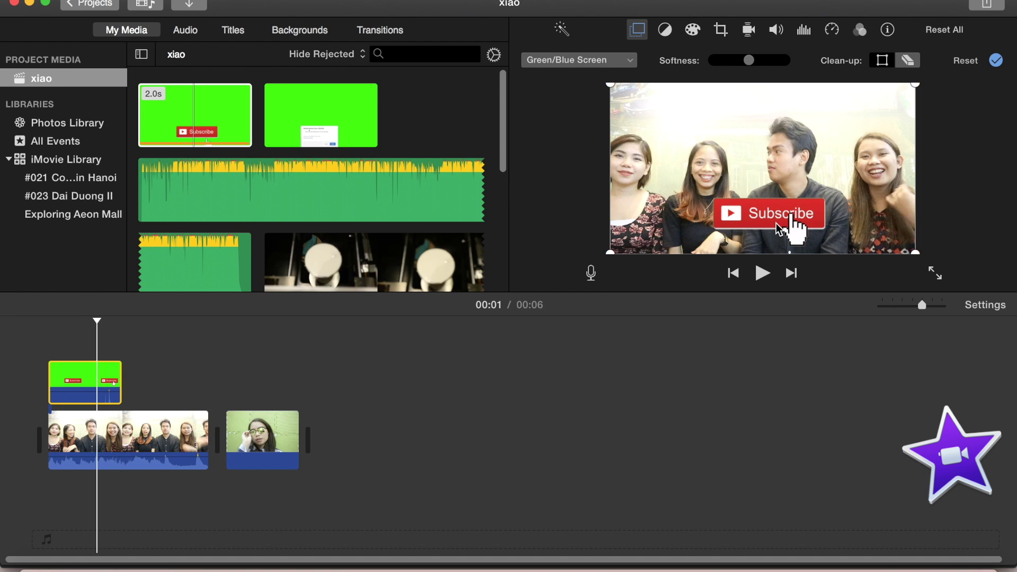
{"action": "left_click", "coordinate": [49, 329]}
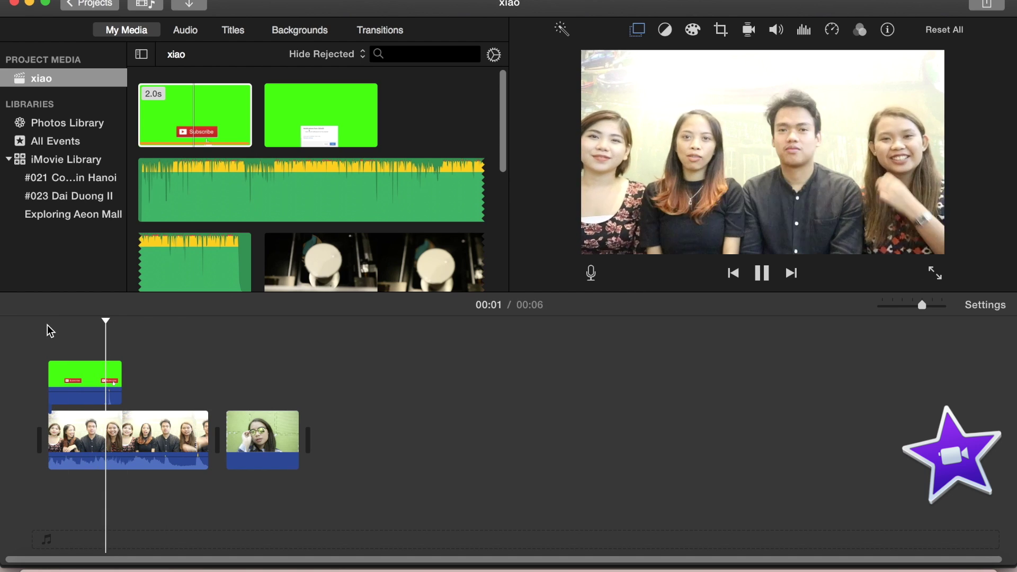
{"action": "key", "text": "space"}
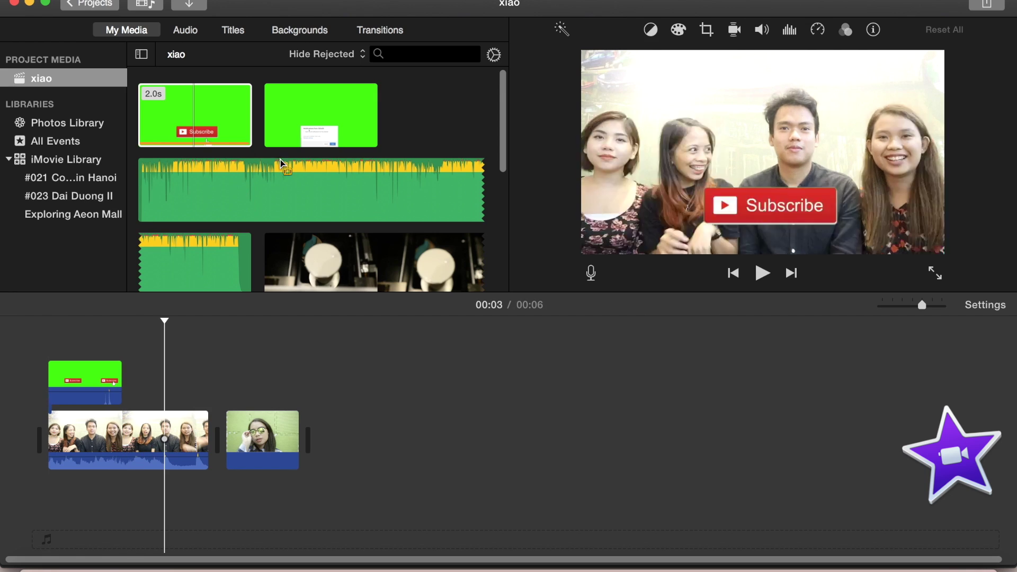
Place the notification clip after the Subscribe cutaway and set its speed to Fast
{"action": "left_click_drag", "start_coordinate": [297, 135], "coordinate": [123, 377]}
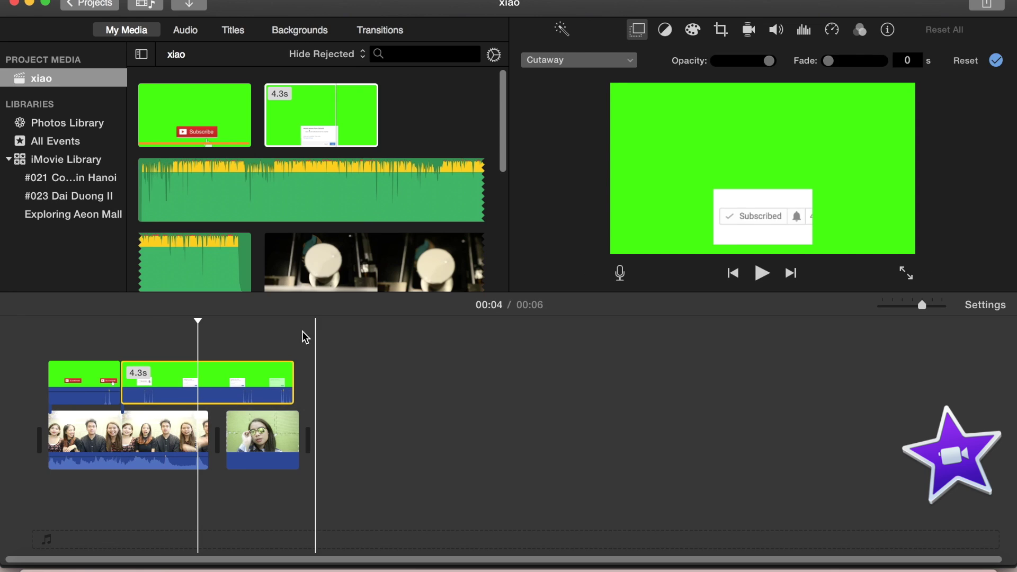
{"action": "left_click", "coordinate": [179, 383]}
{"action": "left_click", "coordinate": [594, 61]}
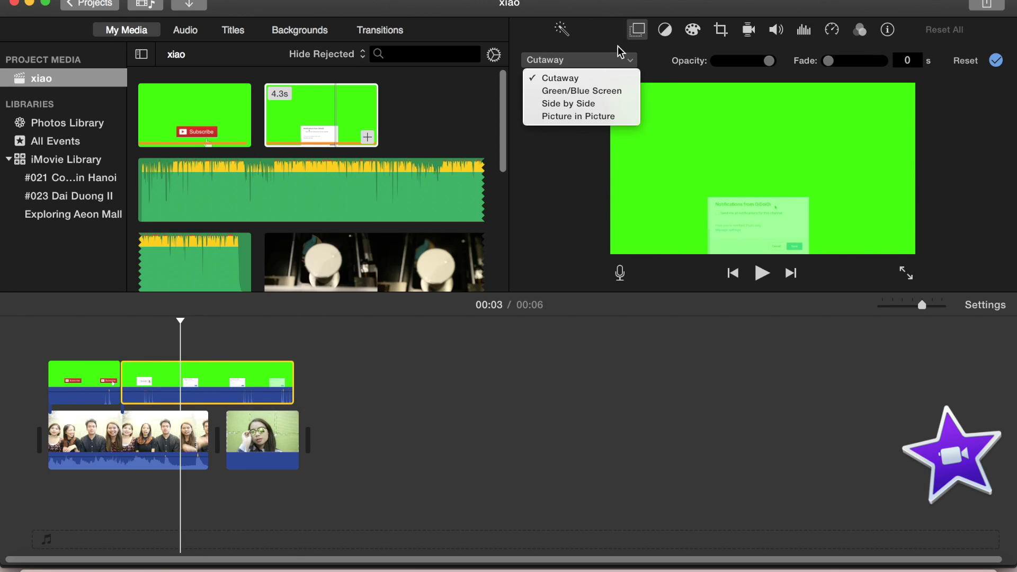
{"action": "left_click", "coordinate": [829, 32]}
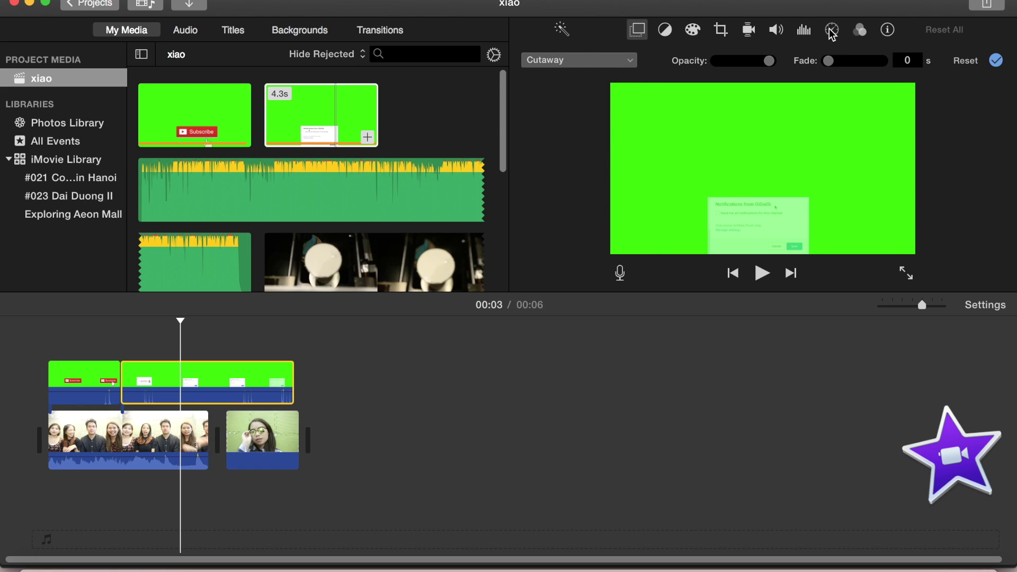
{"action": "left_click", "coordinate": [832, 30]}
{"action": "left_click", "coordinate": [612, 61]}
{"action": "left_click", "coordinate": [582, 103]}
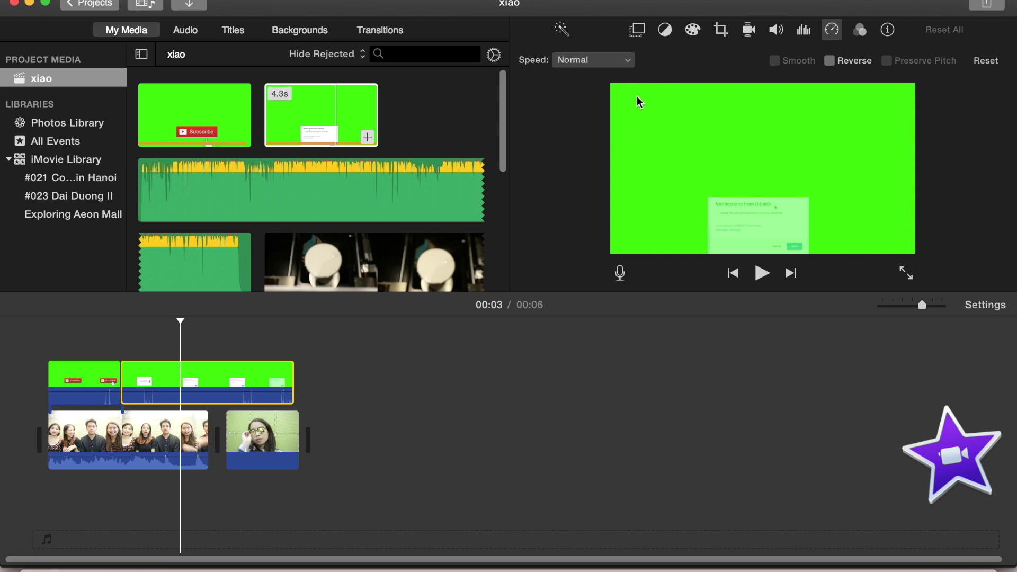
Set the notification clip's video overlay to Green/Blue Screen
{"action": "left_click", "coordinate": [152, 374]}
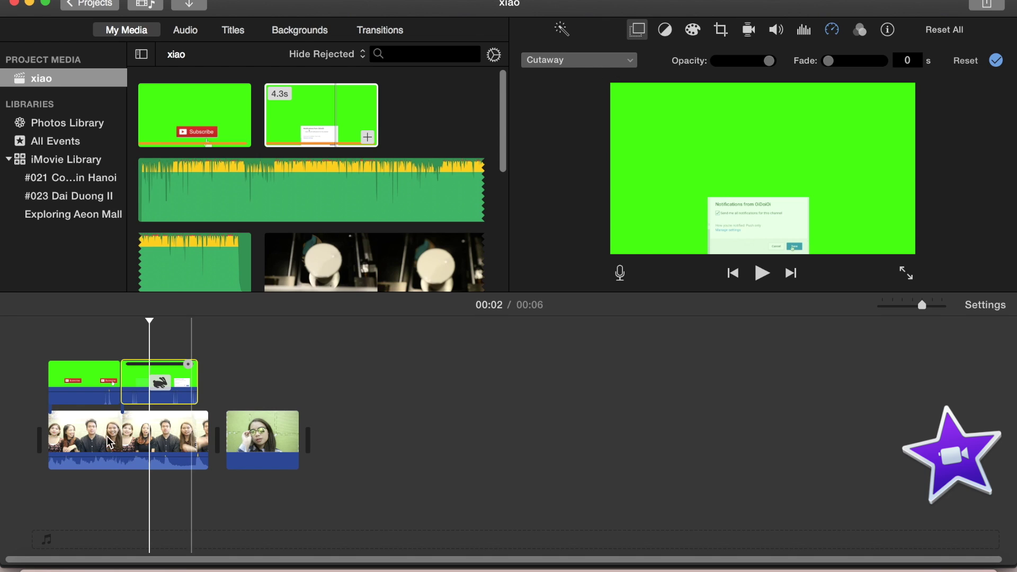
{"action": "left_click", "coordinate": [158, 382]}
{"action": "left_click", "coordinate": [553, 60]}
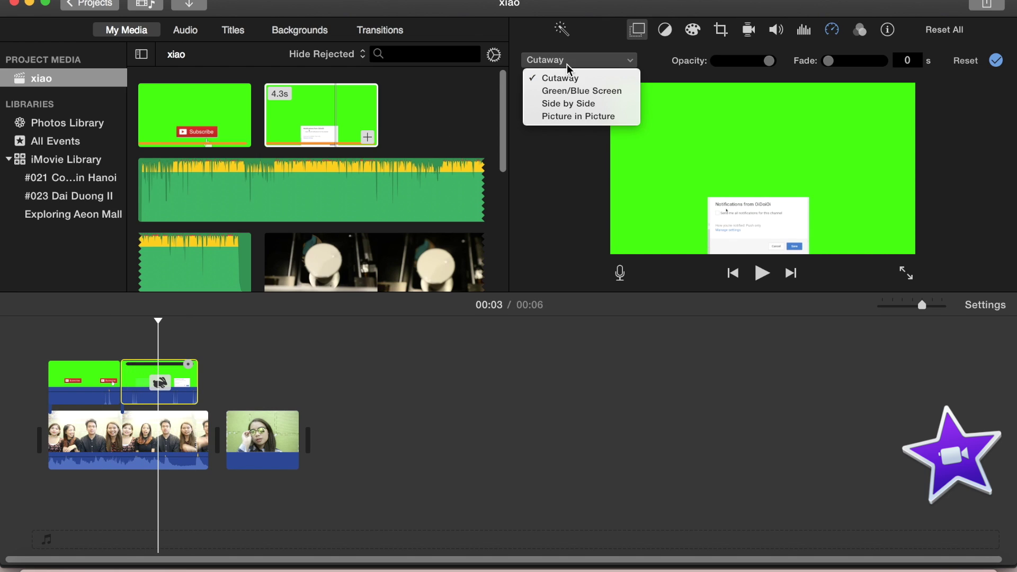
{"action": "left_click", "coordinate": [565, 91]}
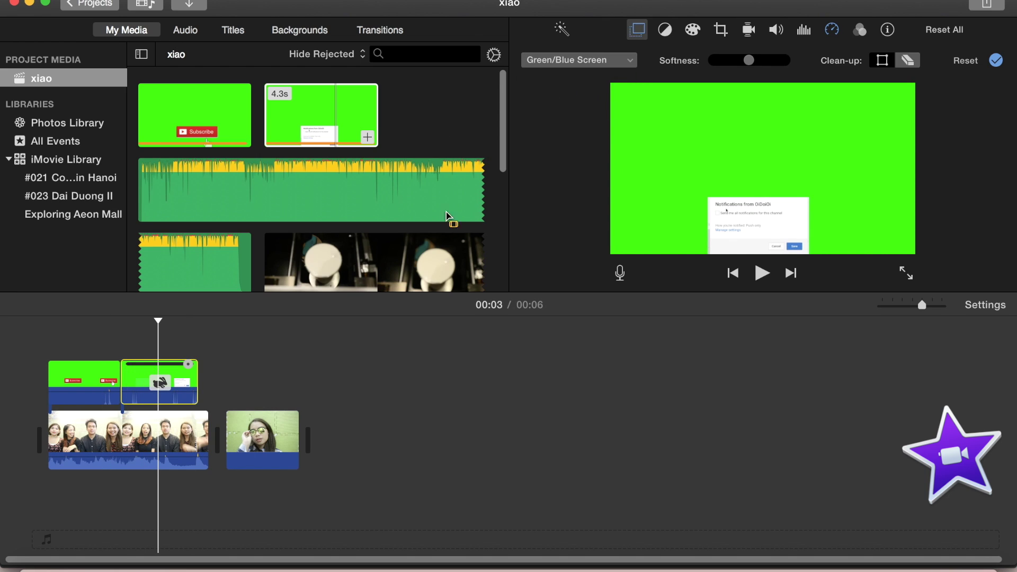
{"action": "left_click", "coordinate": [54, 350]}
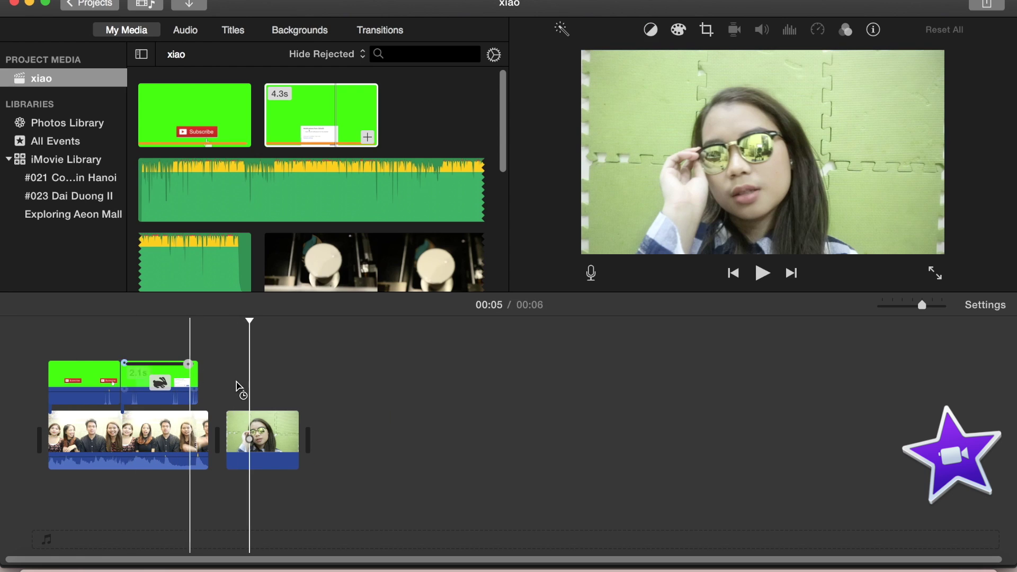
Move the woman's clip above the beach picture and key it with Green/Blue Screen
{"action": "left_click", "coordinate": [261, 434]}
{"action": "key", "text": "c"}
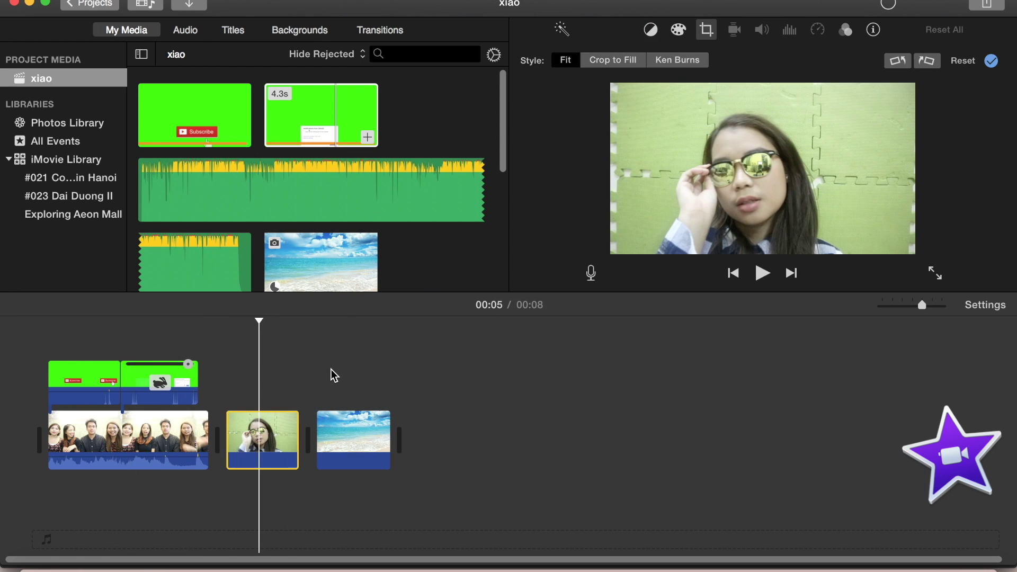
{"action": "left_click_drag", "start_coordinate": [273, 431], "coordinate": [271, 362]}
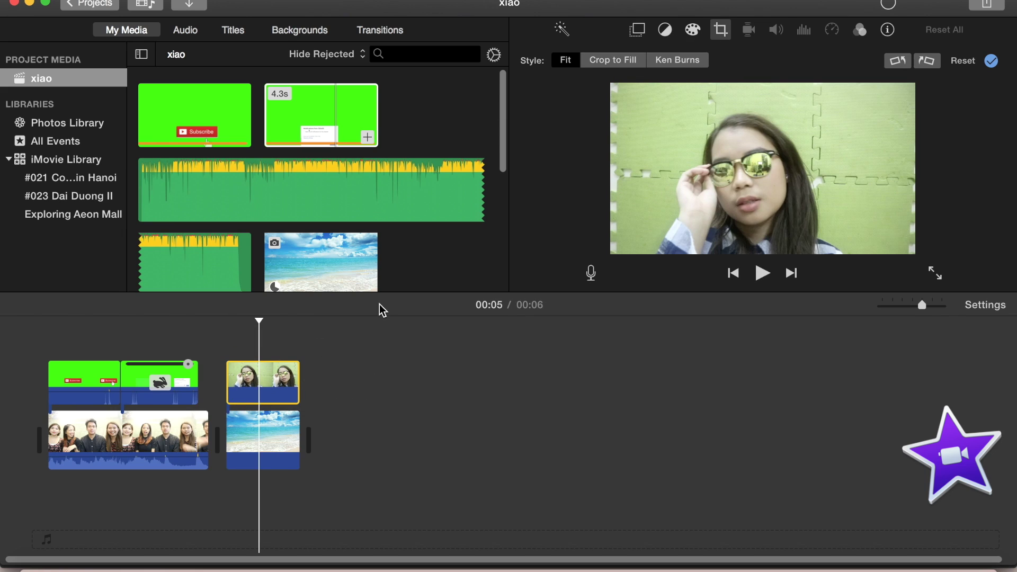
{"action": "left_click", "coordinate": [636, 32]}
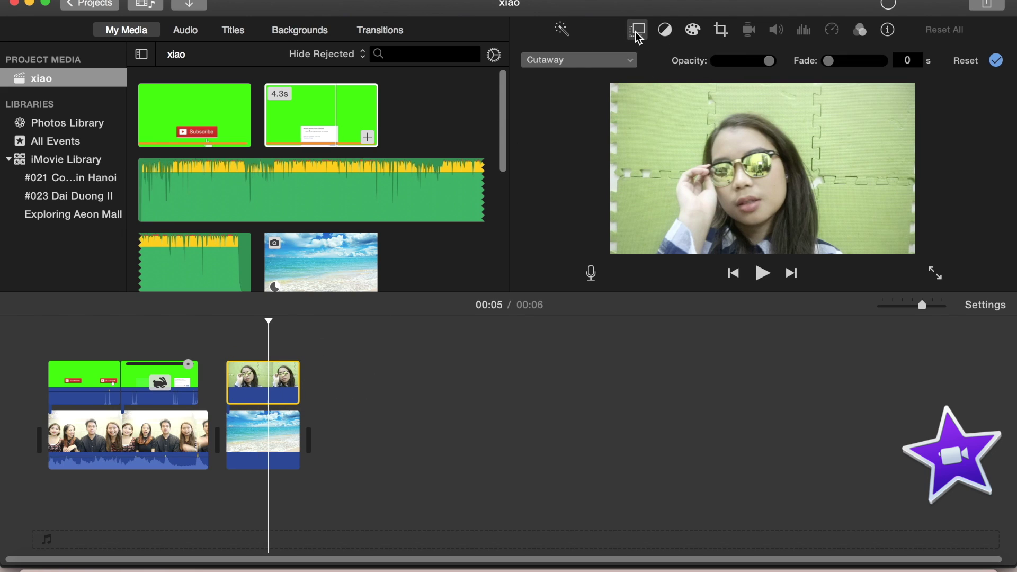
{"action": "left_click", "coordinate": [604, 60]}
{"action": "left_click", "coordinate": [596, 89]}
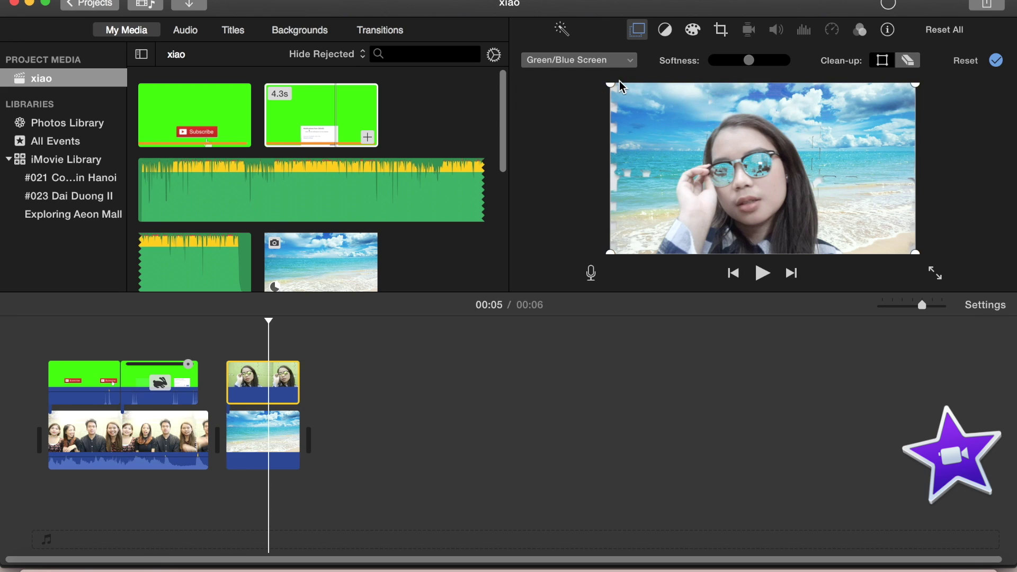
Drag all four Clean-up crop corners inward to trim the green edges, then play from the start
{"action": "left_click_drag", "start_coordinate": [610, 85], "coordinate": [688, 132]}
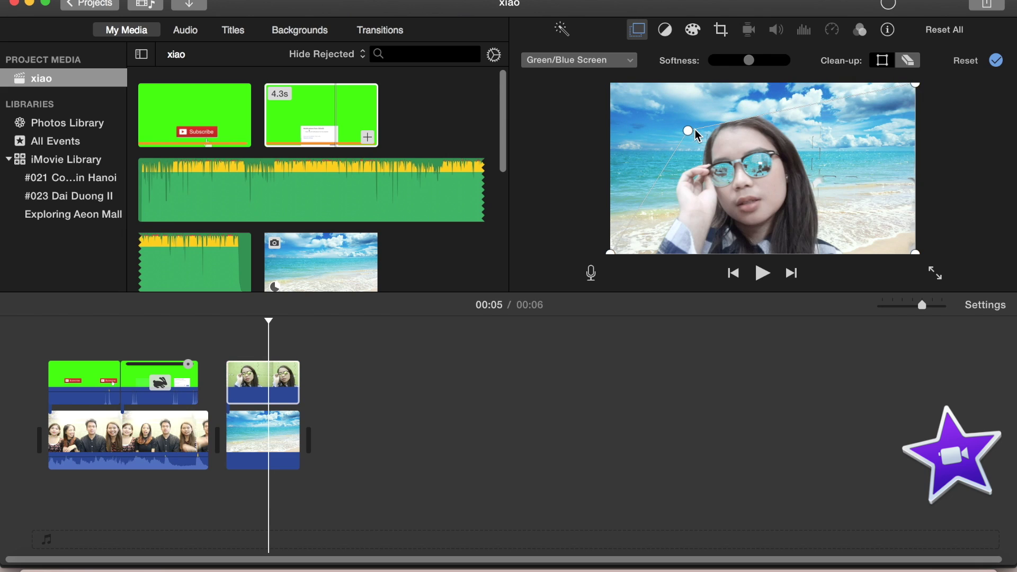
{"action": "left_click_drag", "start_coordinate": [690, 137], "coordinate": [682, 114]}
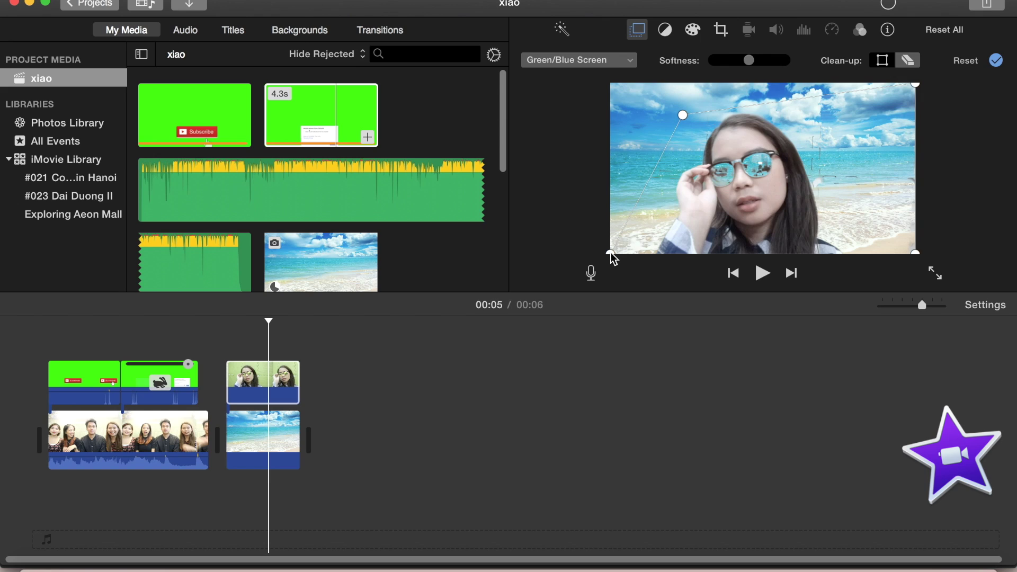
{"action": "left_click_drag", "start_coordinate": [611, 253], "coordinate": [640, 253]}
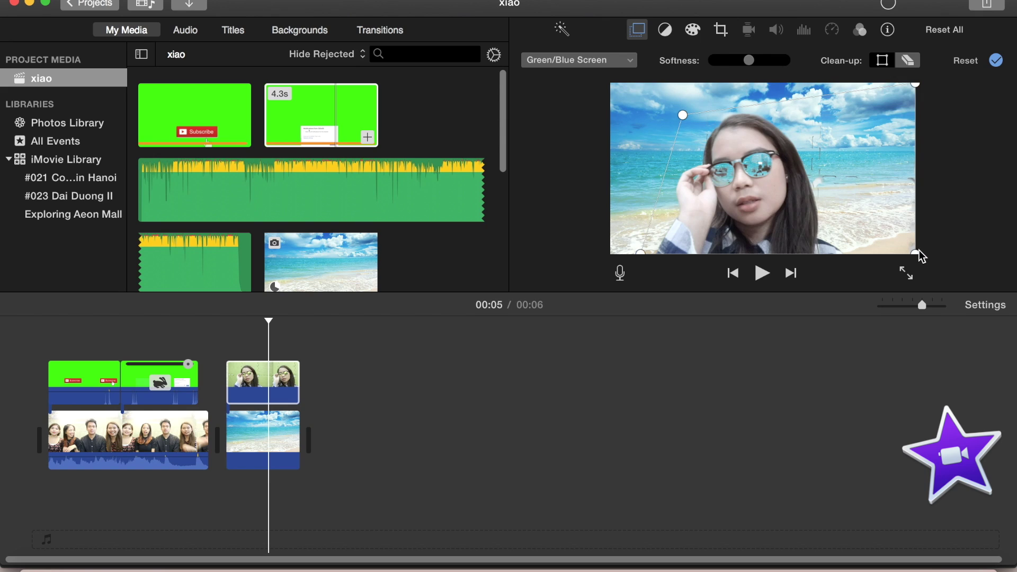
{"action": "left_click_drag", "start_coordinate": [916, 254], "coordinate": [871, 266]}
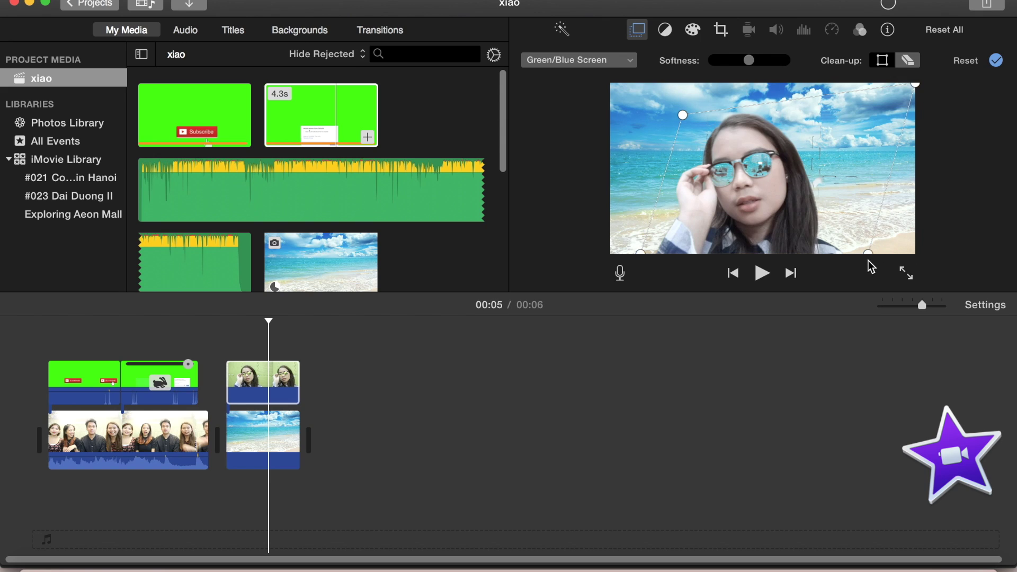
{"action": "left_click_drag", "start_coordinate": [916, 83], "coordinate": [813, 107]}
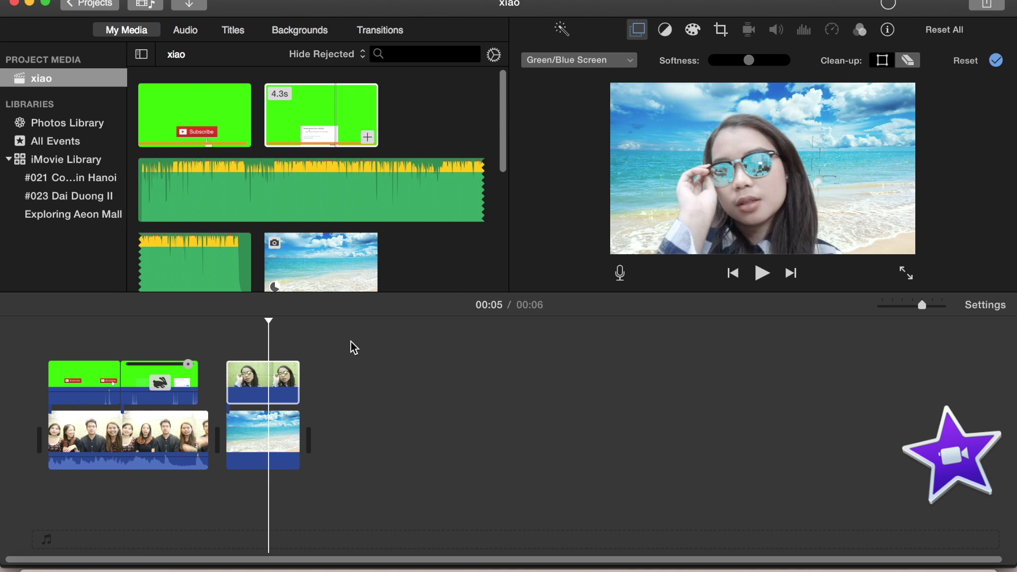
{"action": "left_click", "coordinate": [49, 345]}
{"action": "key", "text": "space"}
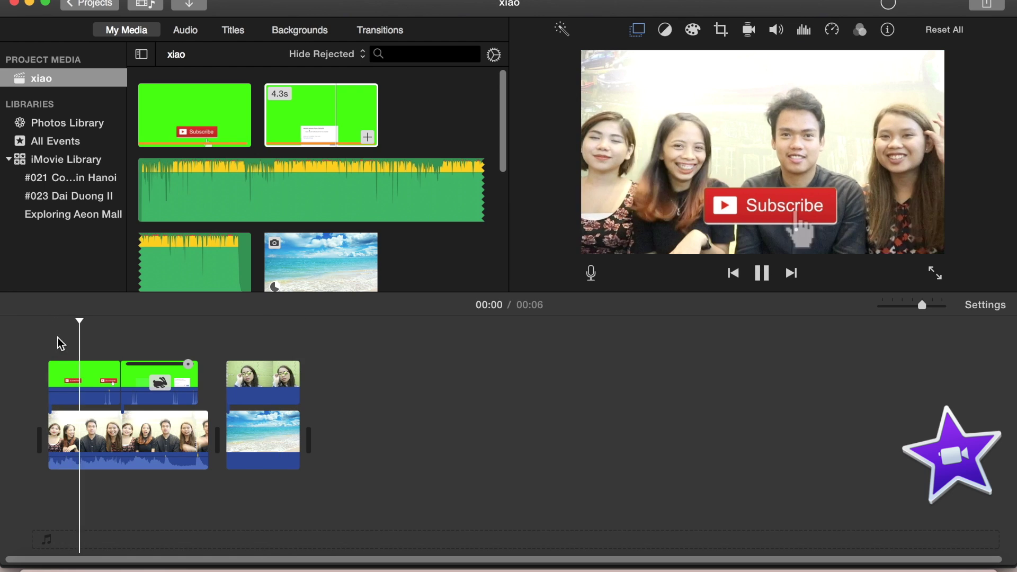
Stop playback at the beach clip and show the overview of all open editors
{"action": "left_click", "coordinate": [261, 350]}
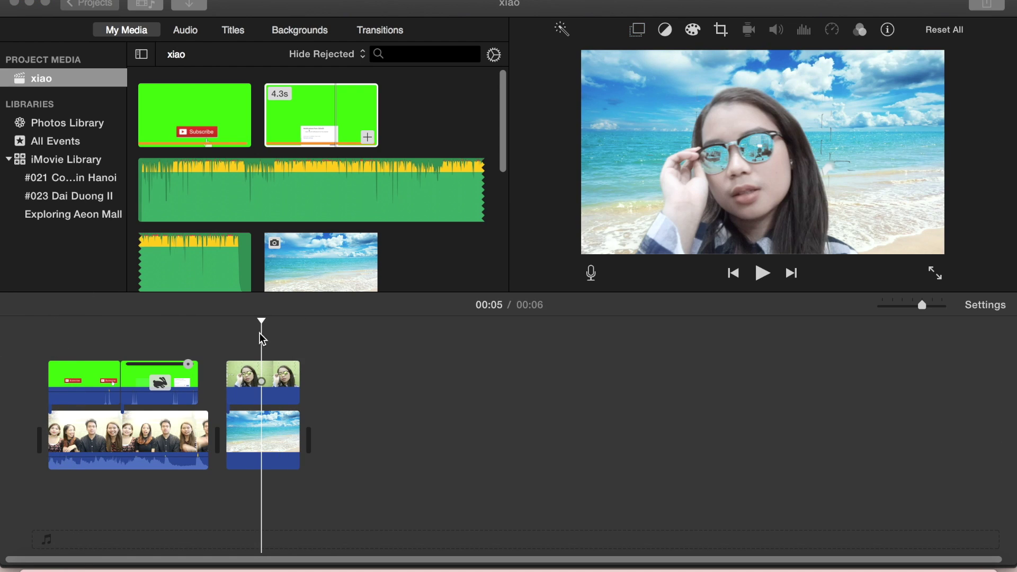
{"action": "key", "text": "ctrl+Up"}
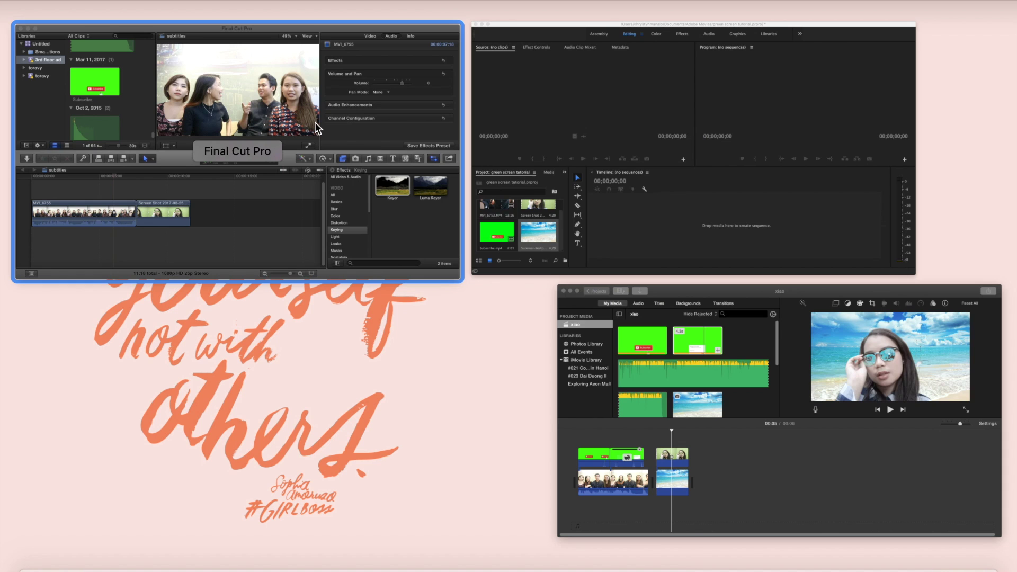
Switch to Final Cut Pro and preview the MVI_6755 and Screen Shot clips
{"action": "left_click", "coordinate": [314, 122]}
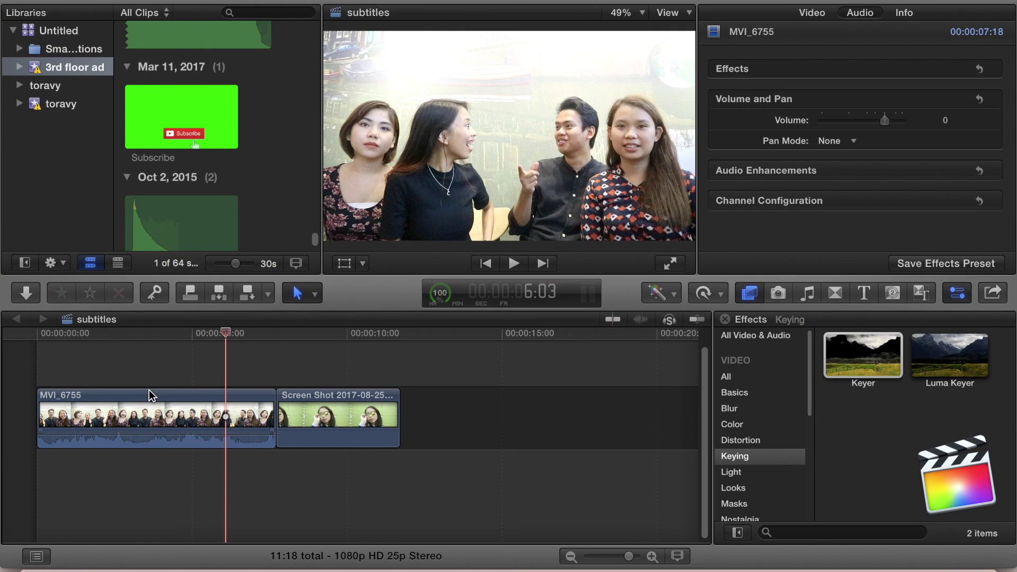
{"action": "left_click", "coordinate": [140, 354]}
{"action": "left_click", "coordinate": [169, 419]}
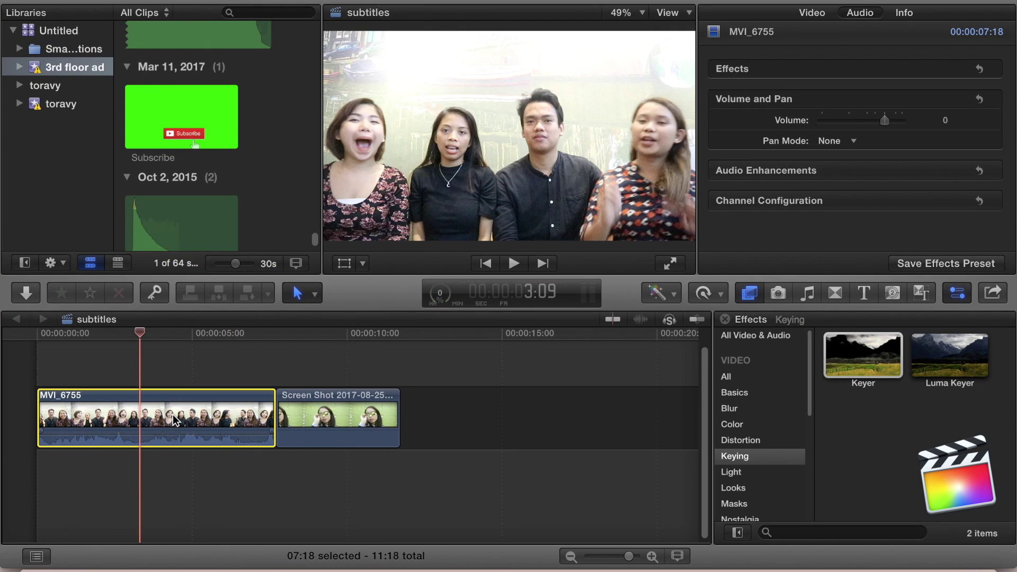
{"action": "left_click", "coordinate": [208, 374]}
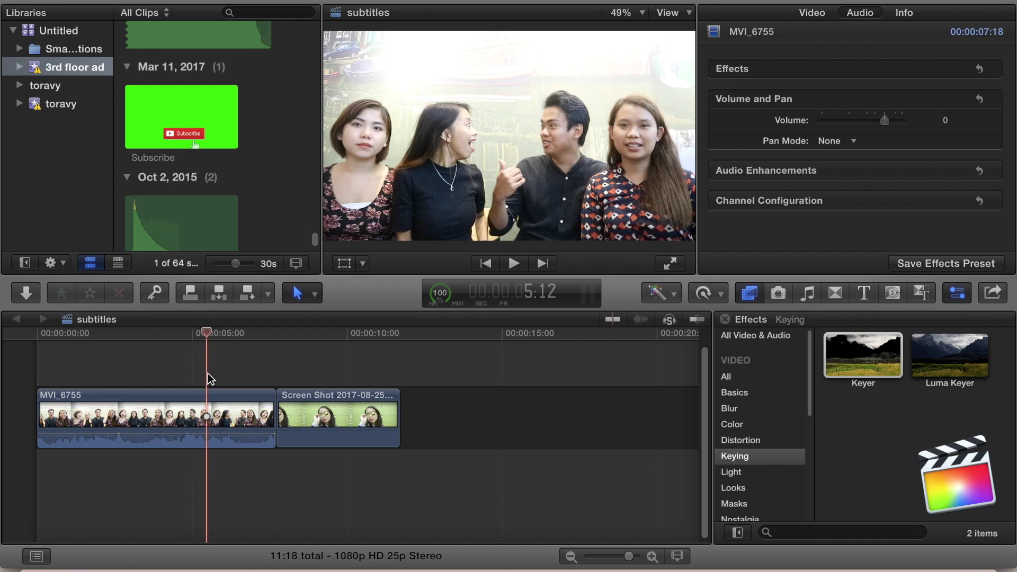
{"action": "left_click", "coordinate": [349, 374]}
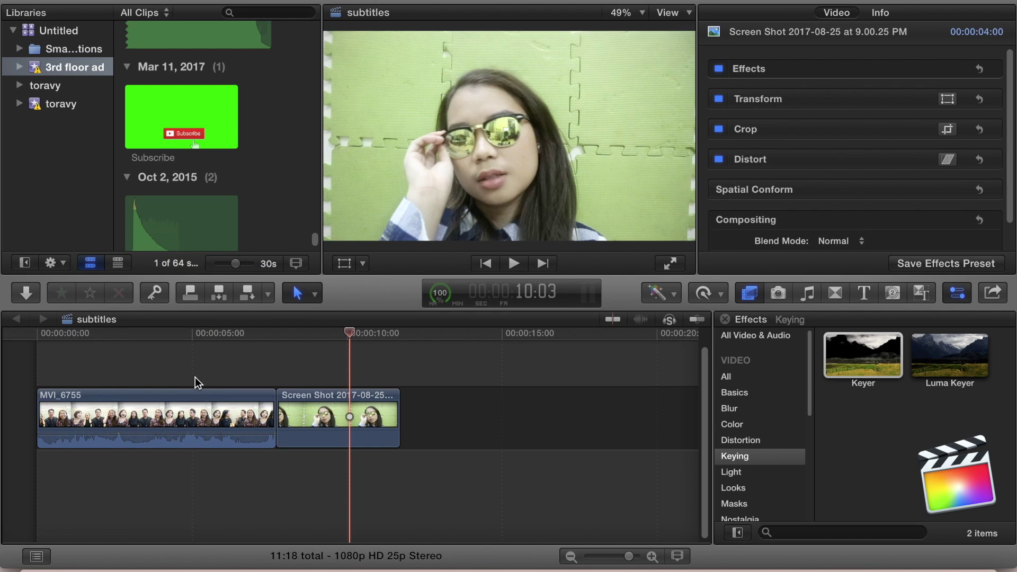
Connect the 2-second Subscribe clip at the timeline start above MVI_6755
{"action": "left_click", "coordinate": [57, 351]}
{"action": "left_click", "coordinate": [36, 331]}
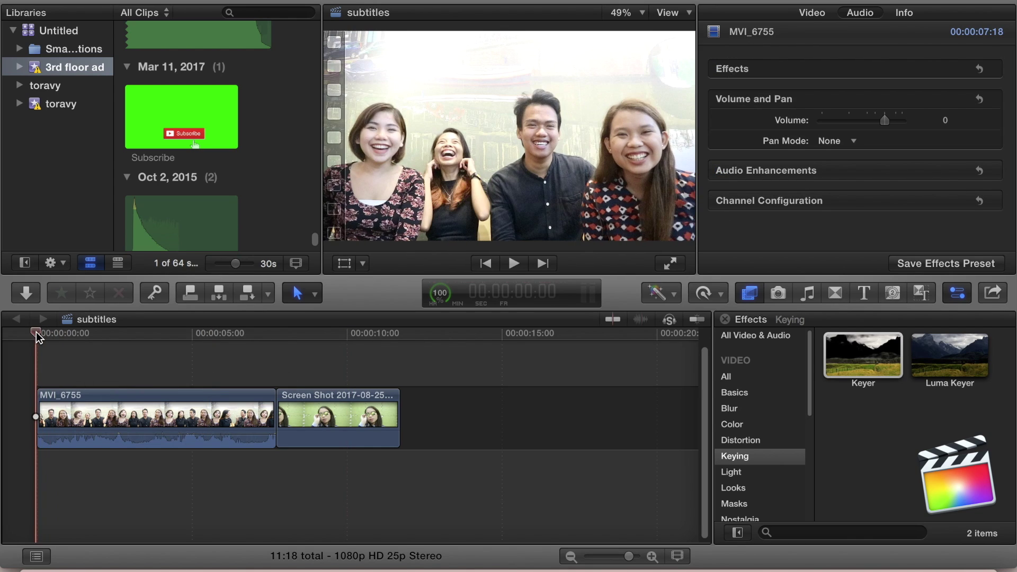
{"action": "left_click", "coordinate": [183, 122]}
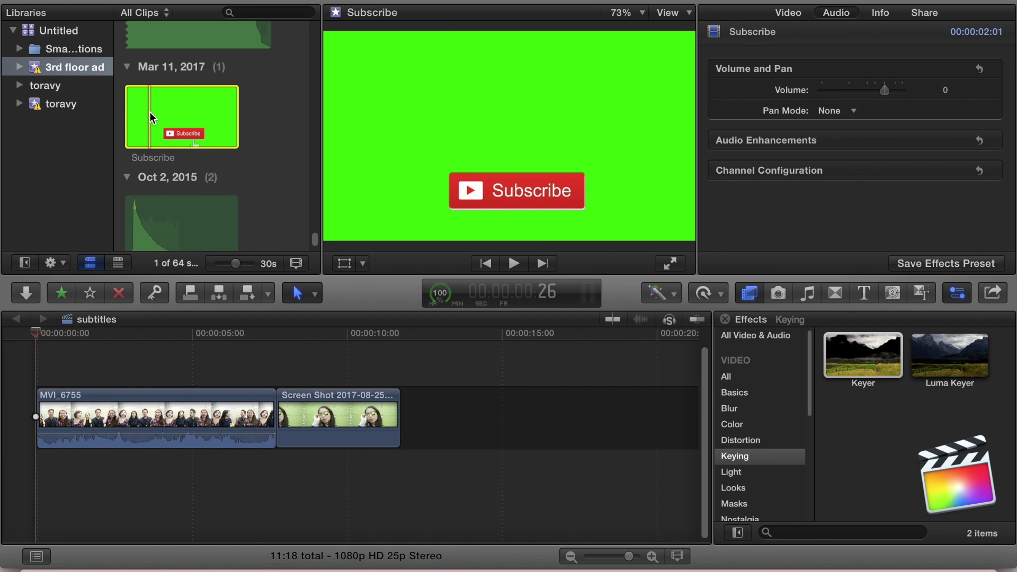
{"action": "left_click_drag", "start_coordinate": [190, 112], "coordinate": [36, 357]}
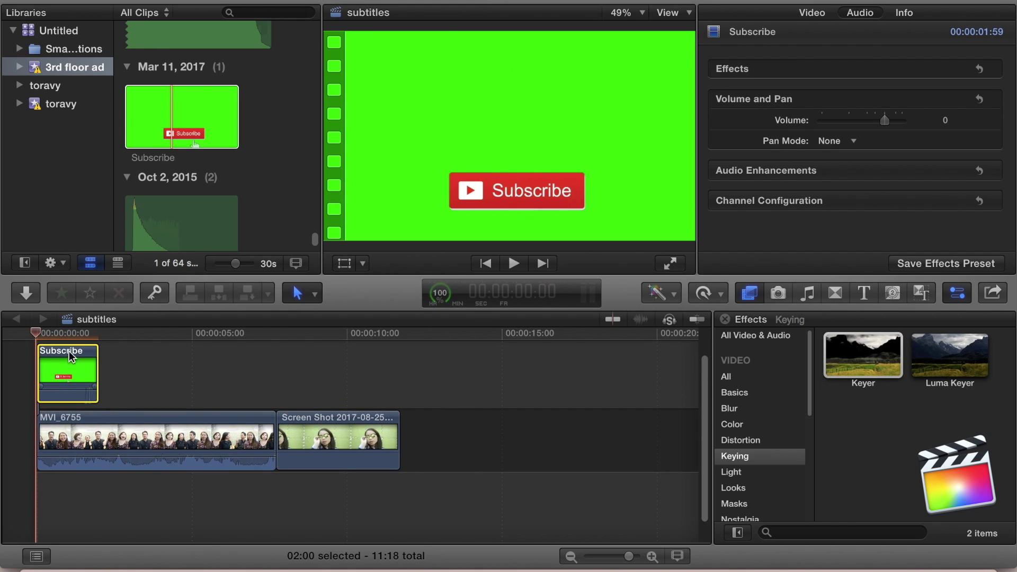
{"action": "left_click", "coordinate": [65, 333]}
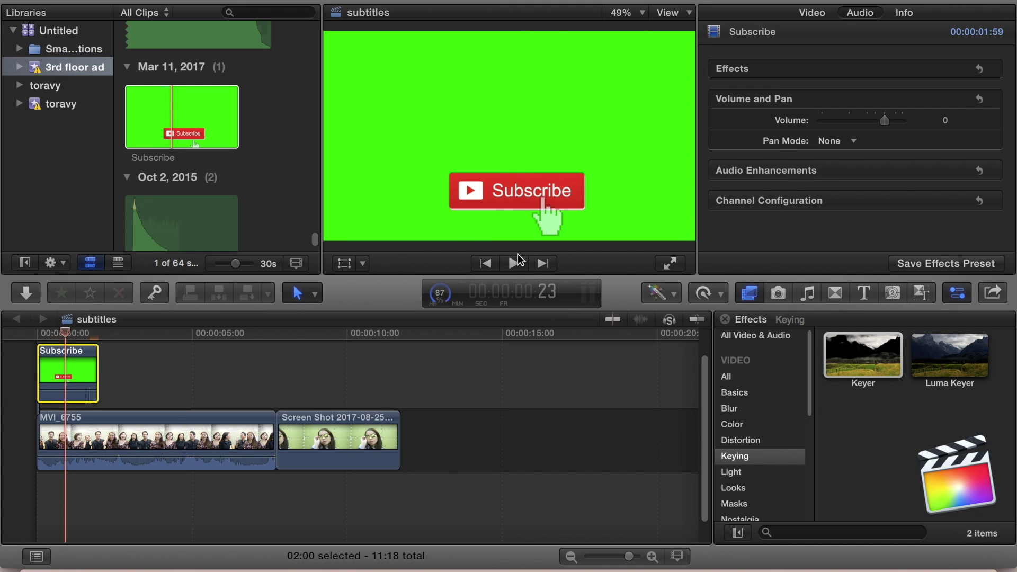
Apply the Keyer effect from the effects browser to the Subscribe clip
{"action": "left_click", "coordinate": [710, 294]}
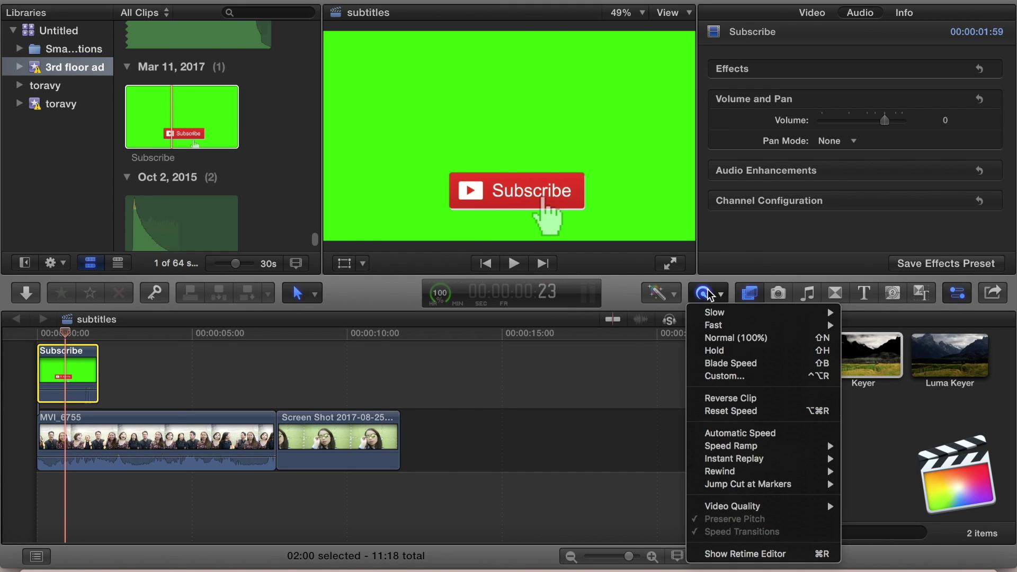
{"action": "key", "text": "Escape"}
{"action": "left_click", "coordinate": [778, 293]}
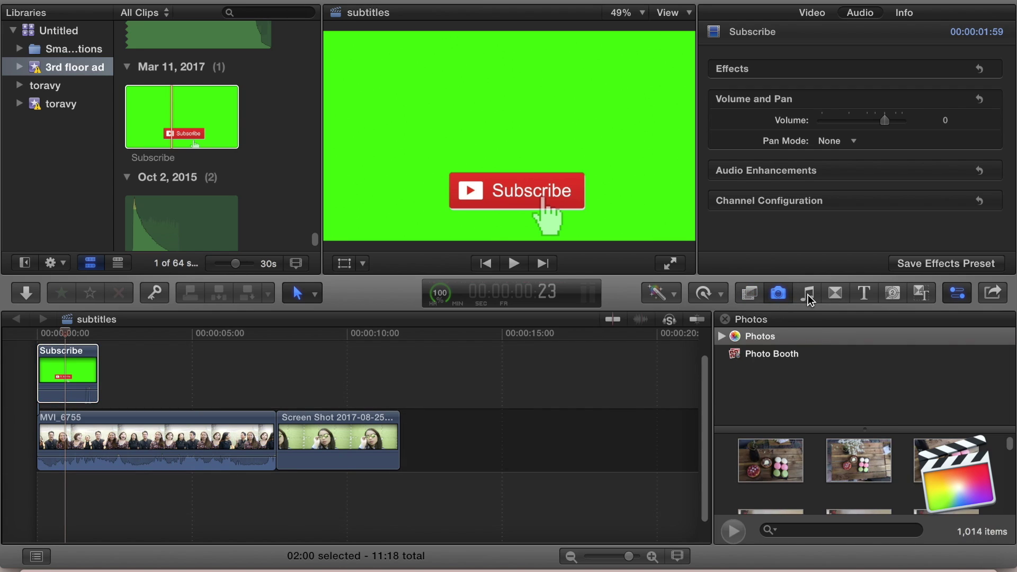
{"action": "left_click", "coordinate": [808, 294]}
{"action": "left_click", "coordinate": [836, 294]}
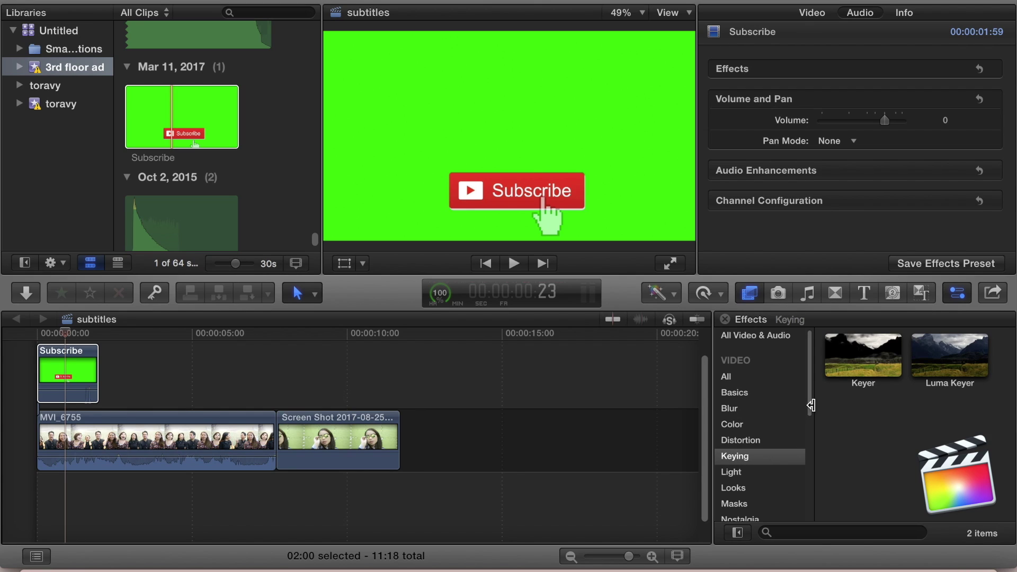
{"action": "left_click", "coordinate": [859, 354]}
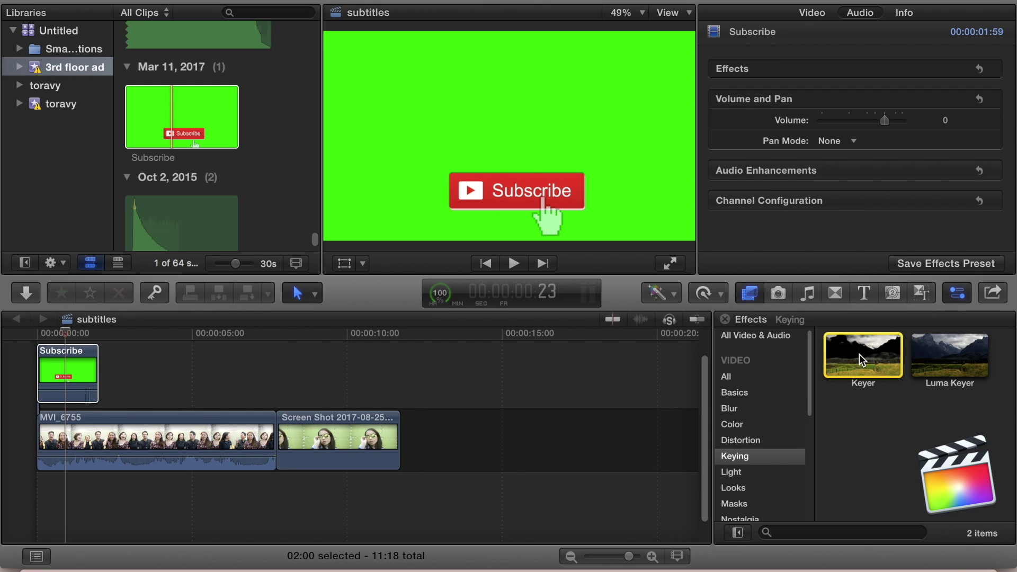
{"action": "left_click_drag", "start_coordinate": [859, 354], "coordinate": [79, 379]}
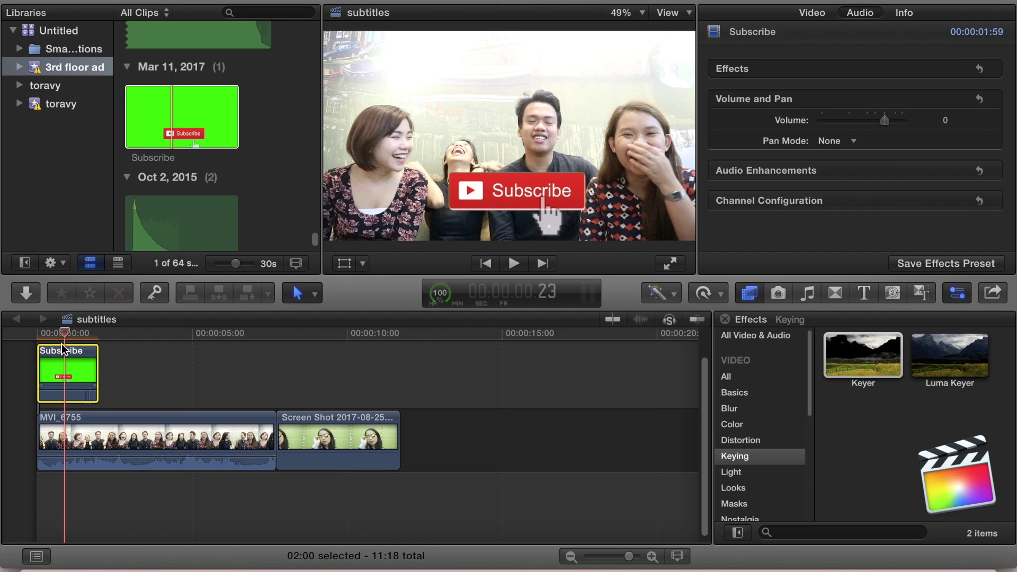
{"action": "left_click", "coordinate": [41, 334]}
Play the keyed Subscribe overlay and place the greenscreen notification clip right after it
{"action": "key", "text": "space"}
{"action": "scroll", "coordinate": [212, 186], "scroll_direction": "up", "scroll_amount": 3}
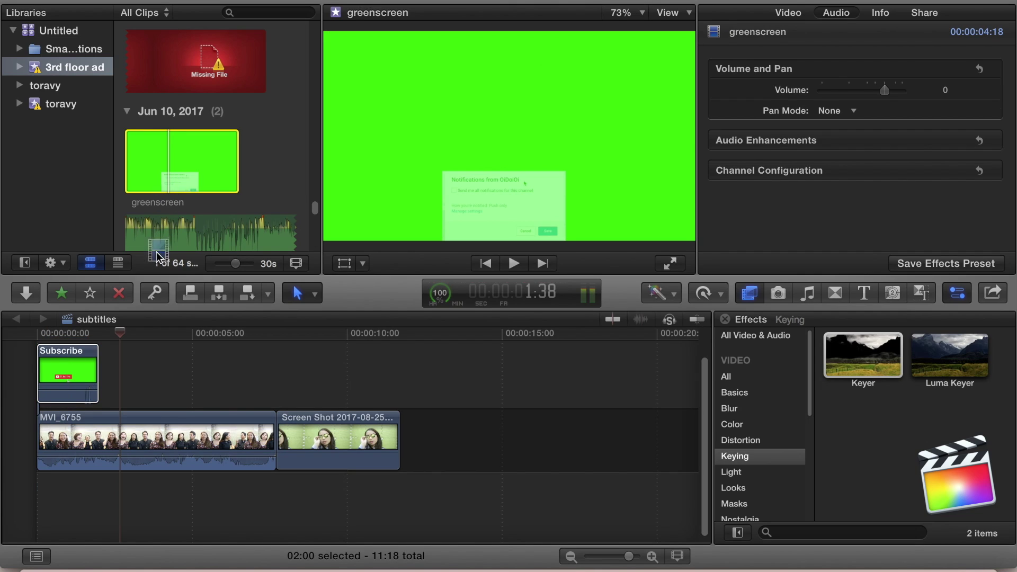
{"action": "left_click_drag", "start_coordinate": [180, 158], "coordinate": [103, 371]}
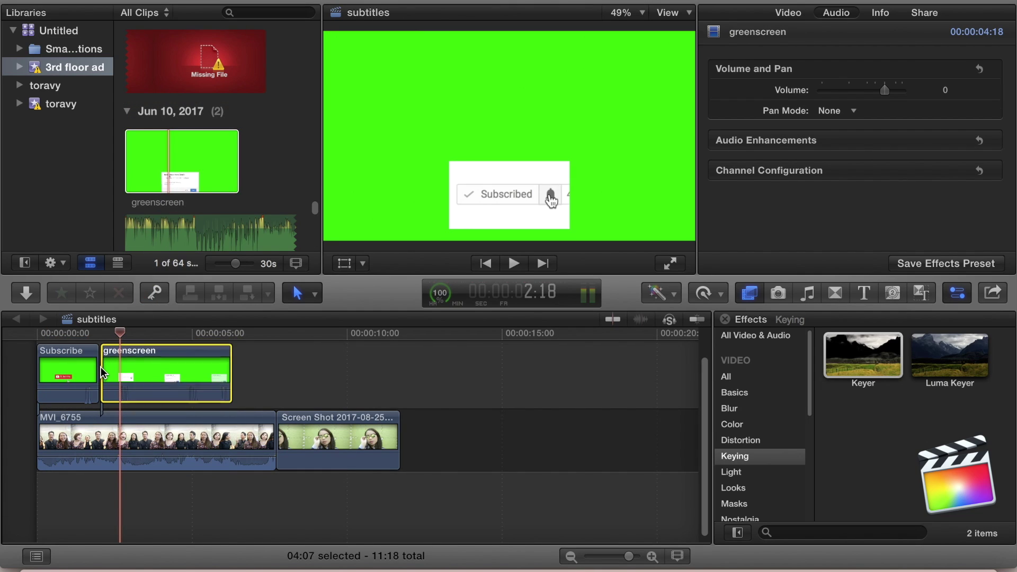
{"action": "left_click", "coordinate": [171, 333]}
Apply the Keyer effect to the greenscreen notification clip and play back both overlays
{"action": "left_click_drag", "start_coordinate": [889, 354], "coordinate": [159, 380]}
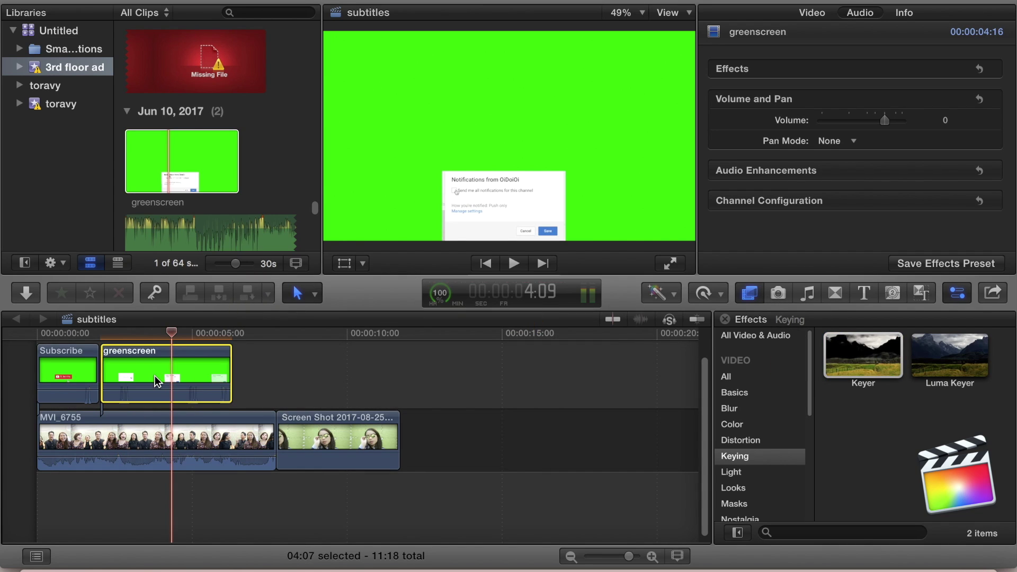
{"action": "left_click", "coordinate": [82, 333]}
{"action": "key", "text": "space"}
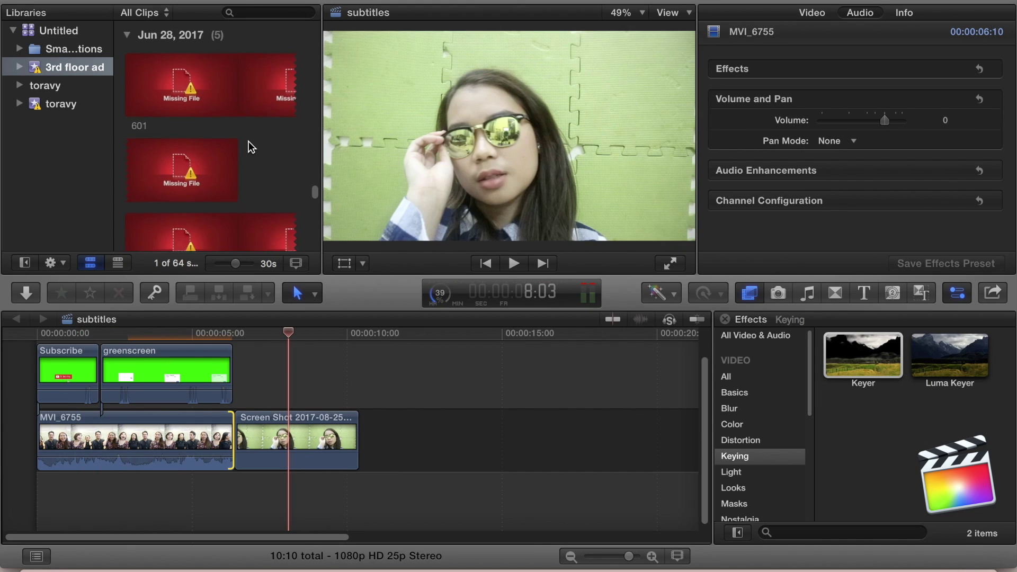
{"action": "scroll", "coordinate": [249, 141], "scroll_direction": "up", "scroll_amount": 10}
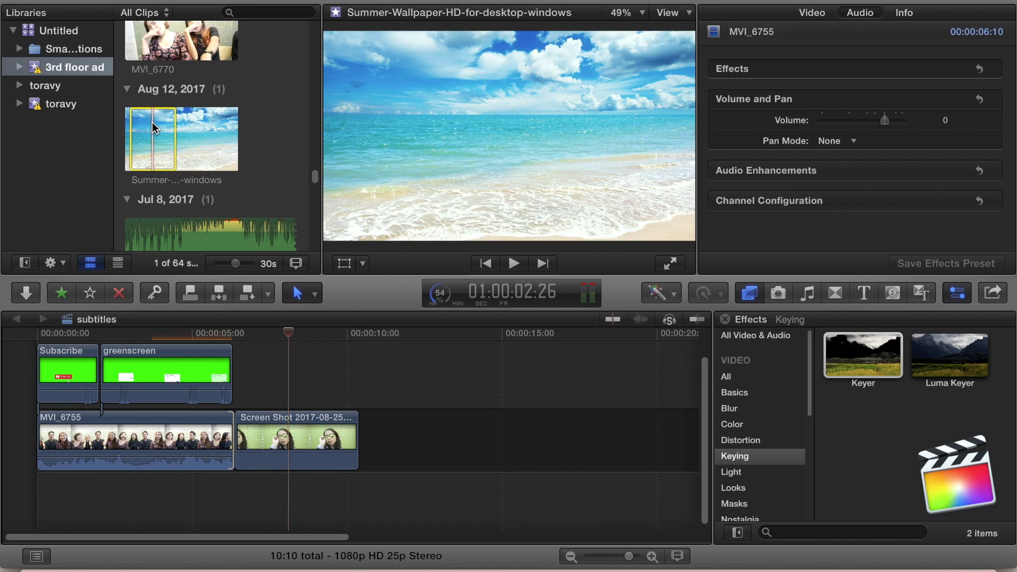
Place the Summer-Wallpaper beach picture beneath the Screen Shot clip
{"action": "left_click_drag", "start_coordinate": [152, 124], "coordinate": [234, 516]}
{"action": "scroll", "coordinate": [271, 425], "scroll_direction": "down", "scroll_amount": 2}
{"action": "scroll", "coordinate": [271, 425], "scroll_direction": "down", "scroll_amount": 1}
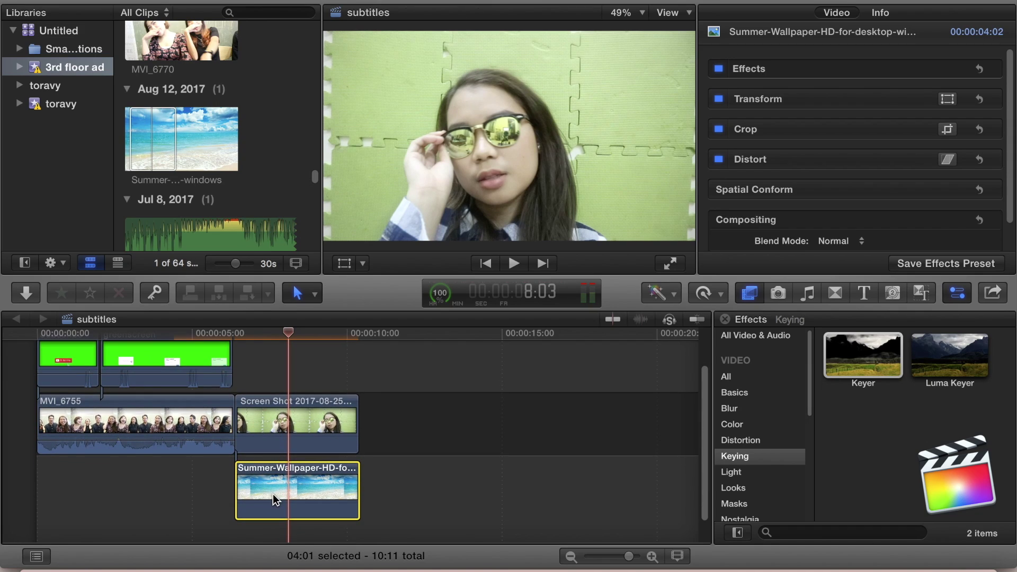
{"action": "left_click", "coordinate": [271, 419]}
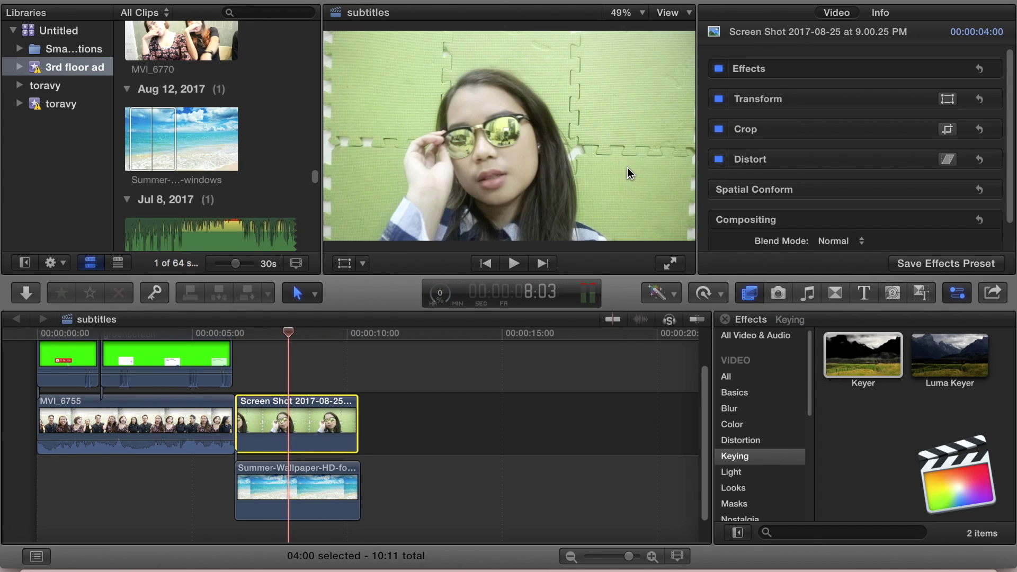
{"action": "left_click", "coordinate": [295, 492]}
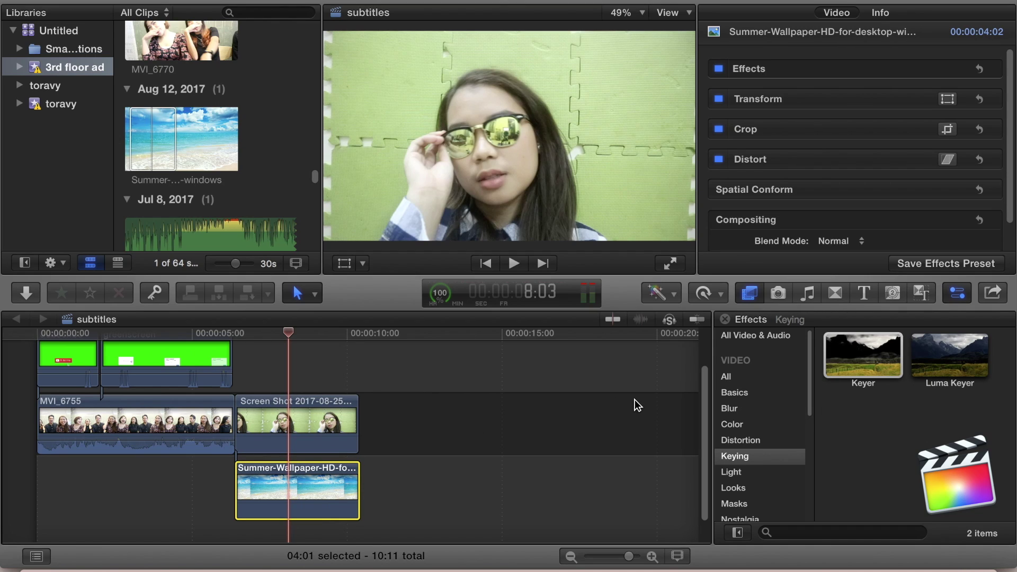
Apply the Keyer effect to the Screen Shot clip and play back the beach composite
{"action": "left_click_drag", "start_coordinate": [863, 352], "coordinate": [315, 422]}
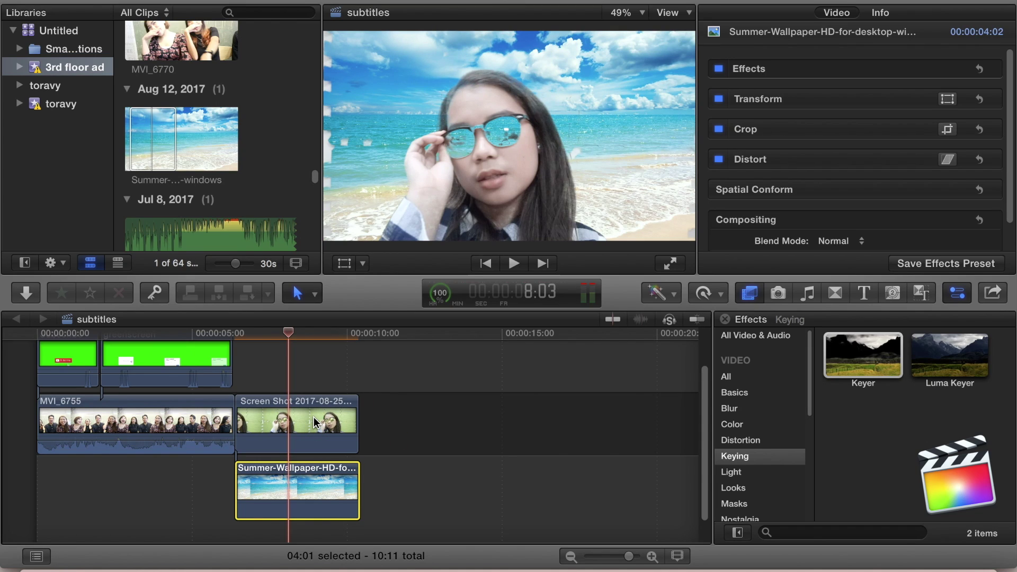
{"action": "key", "text": "super+z"}
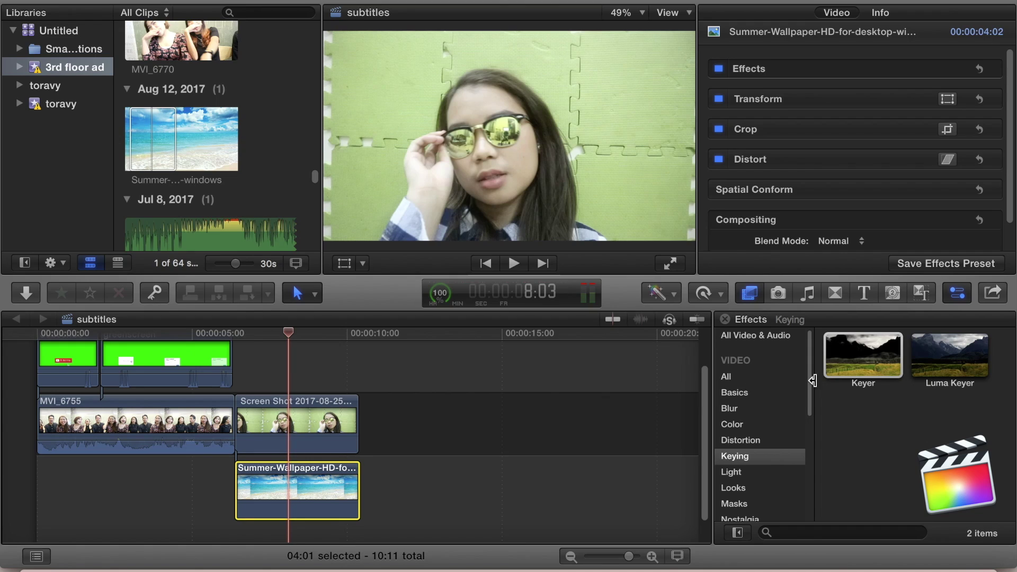
{"action": "left_click_drag", "start_coordinate": [860, 351], "coordinate": [300, 412]}
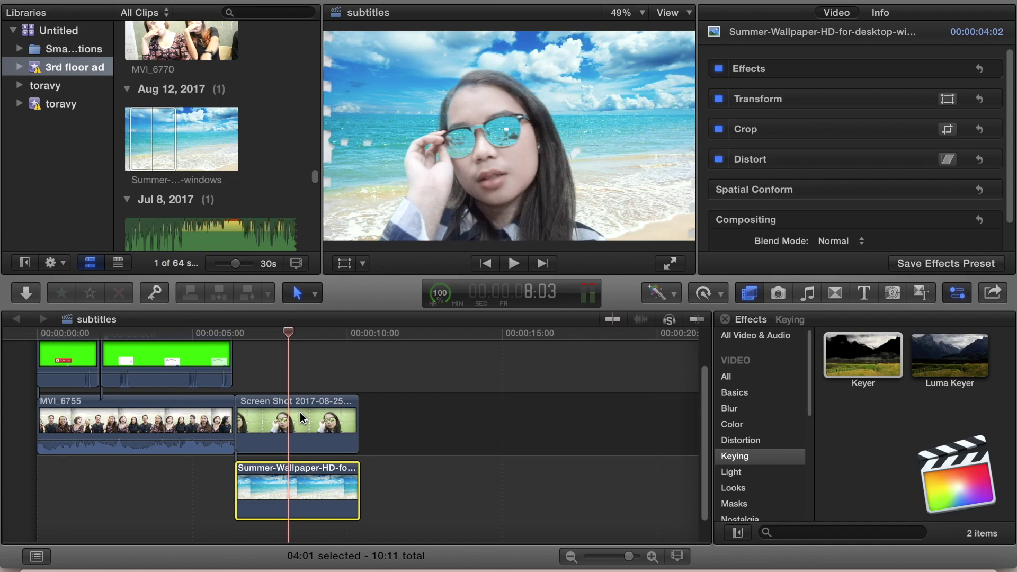
{"action": "left_click", "coordinate": [244, 332]}
{"action": "key", "text": "space"}
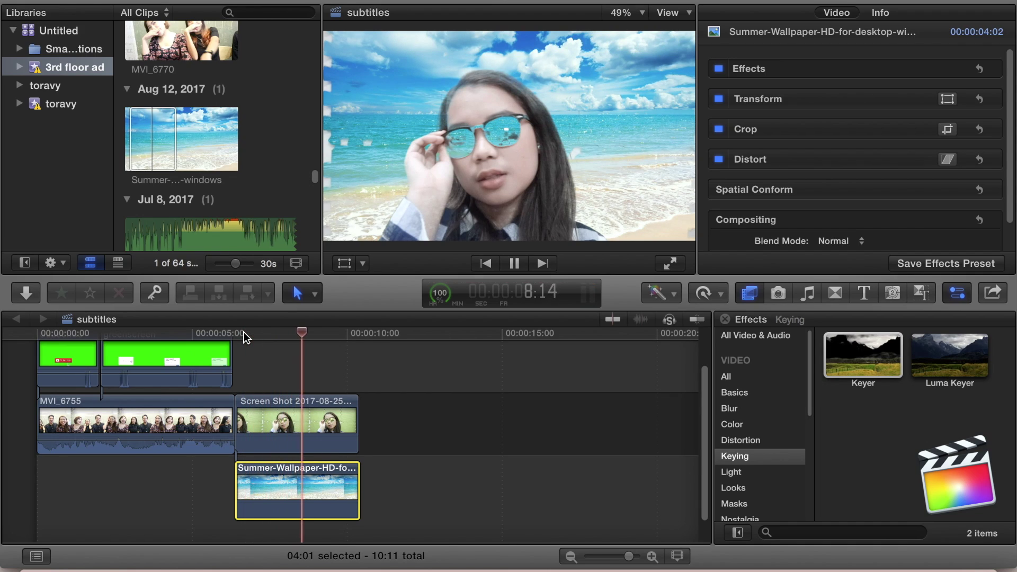
{"action": "key", "text": "space"}
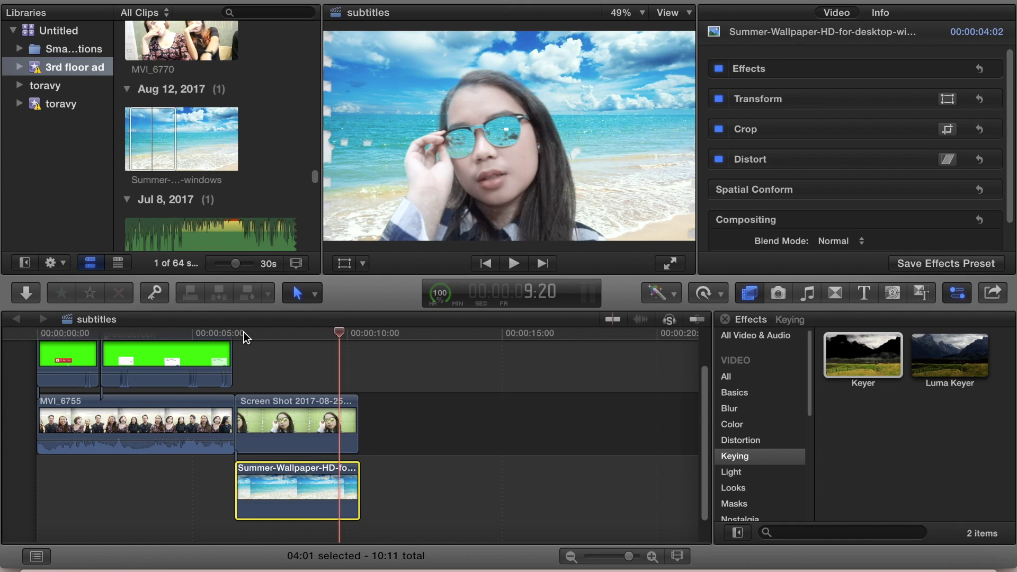
{"action": "left_click", "coordinate": [459, 179]}
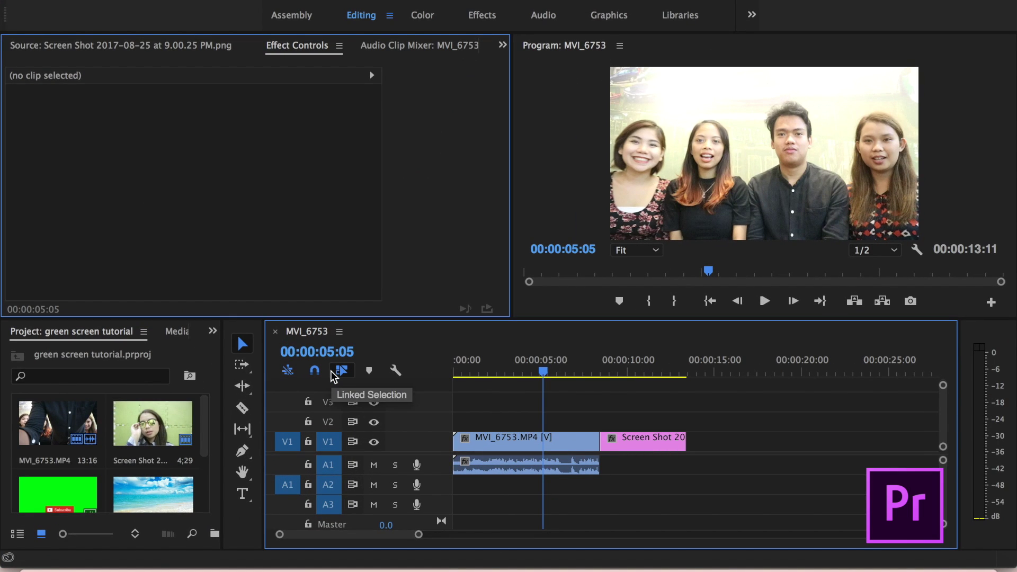
Inspect the MVI_6753 and Screen Shot clips, then return the playhead to the sequence start
{"action": "left_click", "coordinate": [524, 436]}
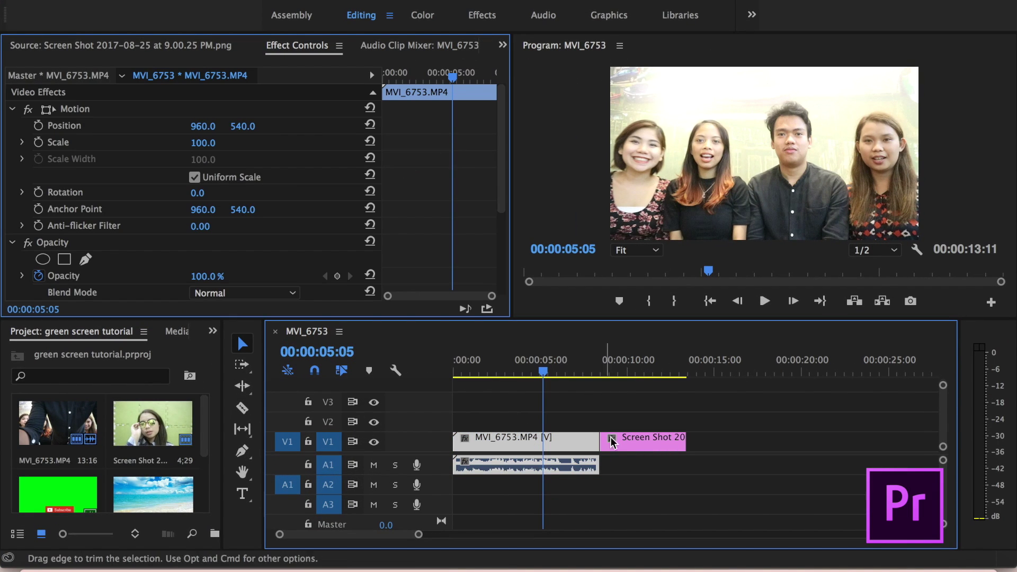
{"action": "left_click", "coordinate": [631, 441]}
{"action": "left_click", "coordinate": [640, 373]}
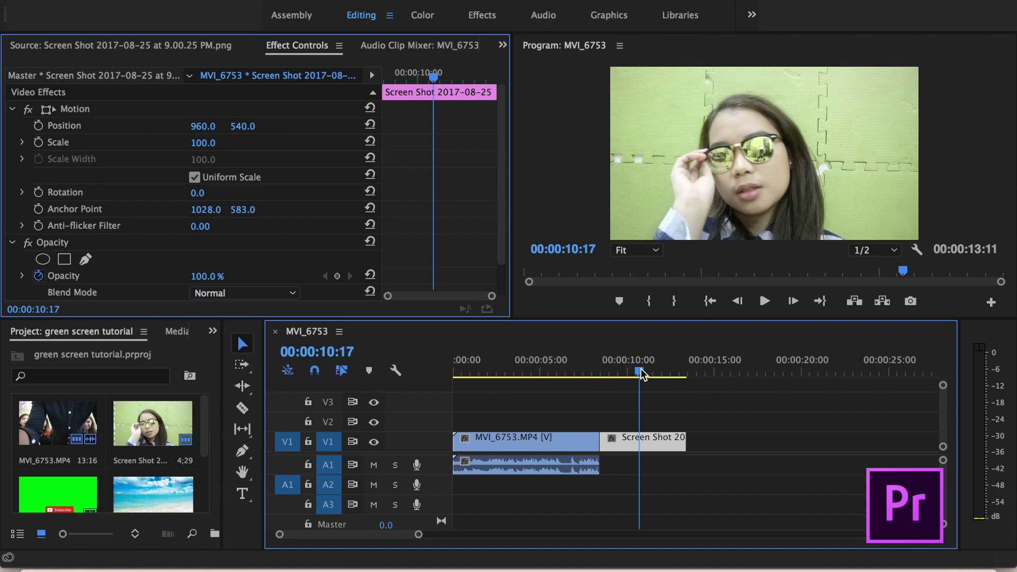
{"action": "left_click", "coordinate": [466, 373]}
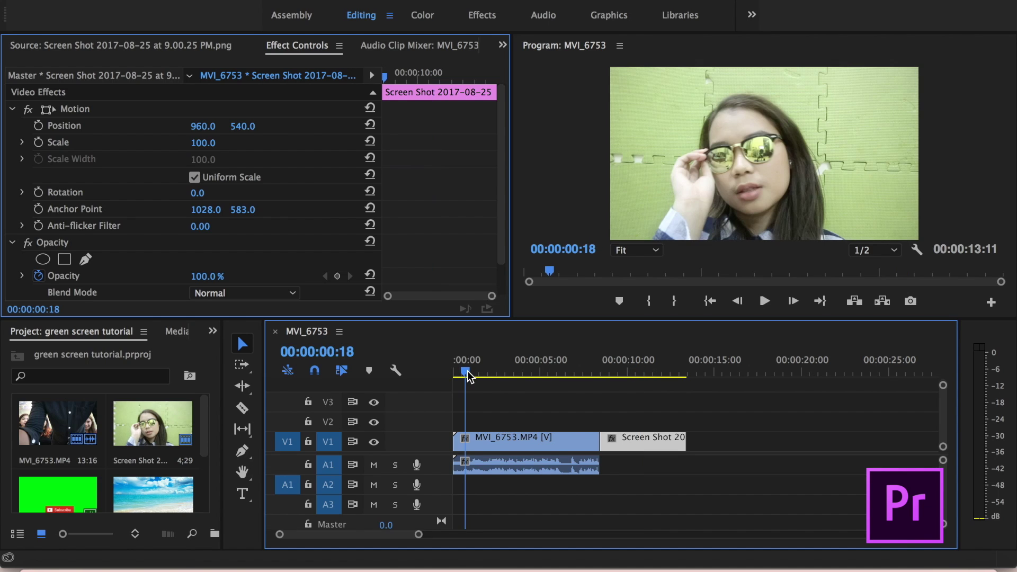
{"action": "scroll", "coordinate": [57, 495], "scroll_direction": "down", "scroll_amount": 1}
{"action": "scroll", "coordinate": [57, 495], "scroll_direction": "up", "scroll_amount": 1}
Place the green Subscribe clip from the Project bin on V2 above the start of MVI_6753
{"action": "left_click", "coordinate": [57, 497]}
{"action": "left_click_drag", "start_coordinate": [53, 498], "coordinate": [461, 420]}
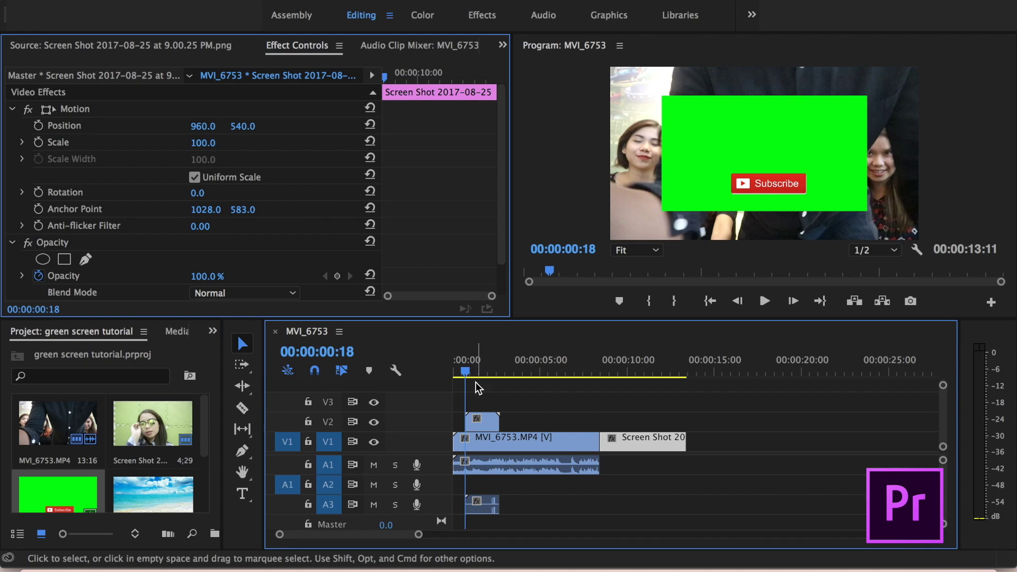
{"action": "left_click", "coordinate": [480, 421]}
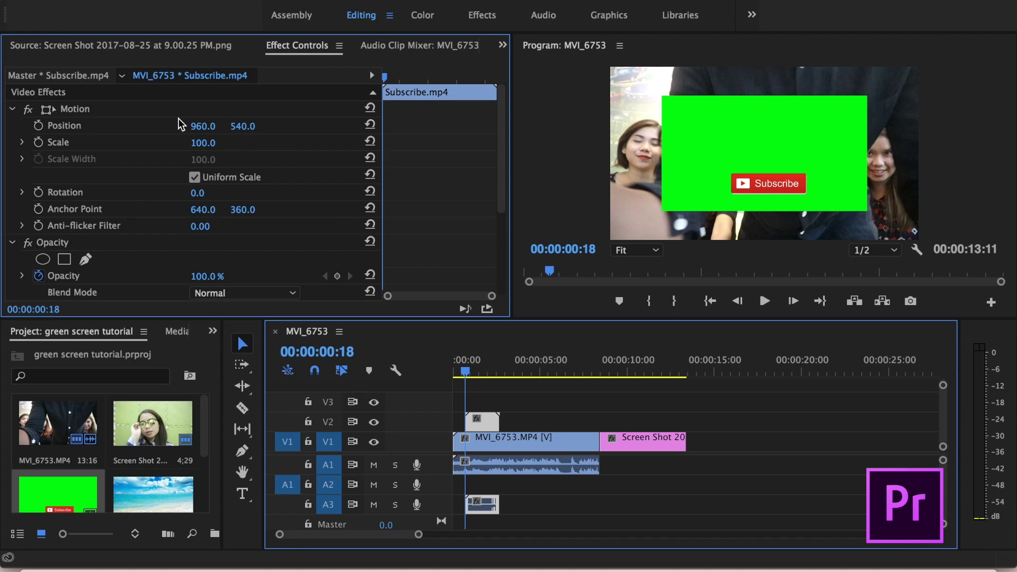
Set the Subscribe clip's Scale to 102, scrub it up to 153, and move to 00:00:01:14
{"action": "left_click", "coordinate": [74, 146]}
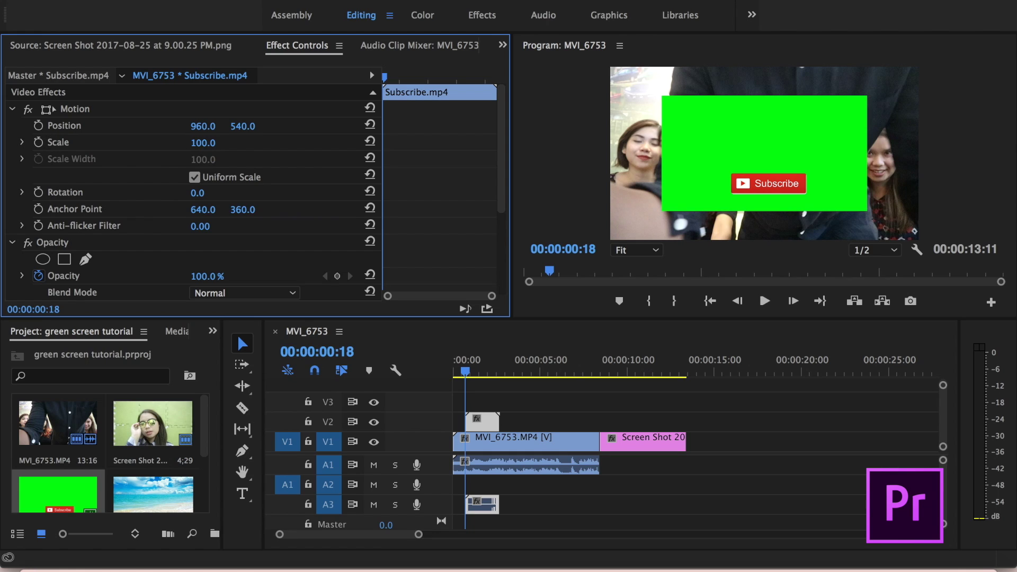
{"action": "left_click", "coordinate": [210, 139]}
{"action": "type", "text": "102"}
{"action": "key", "text": "Return"}
{"action": "left_click_drag", "start_coordinate": [202, 142], "coordinate": [230, 142]}
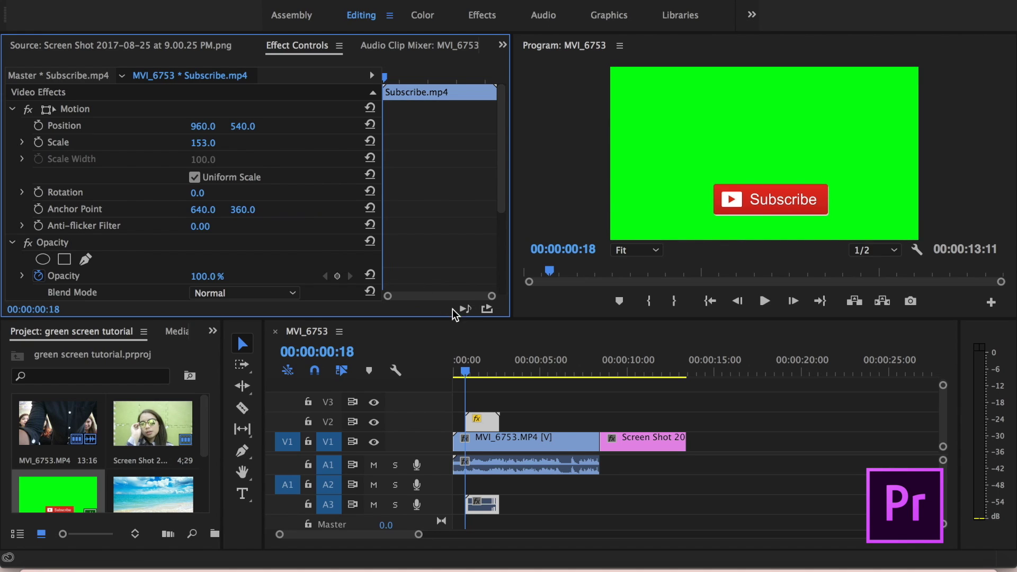
{"action": "left_click", "coordinate": [481, 374]}
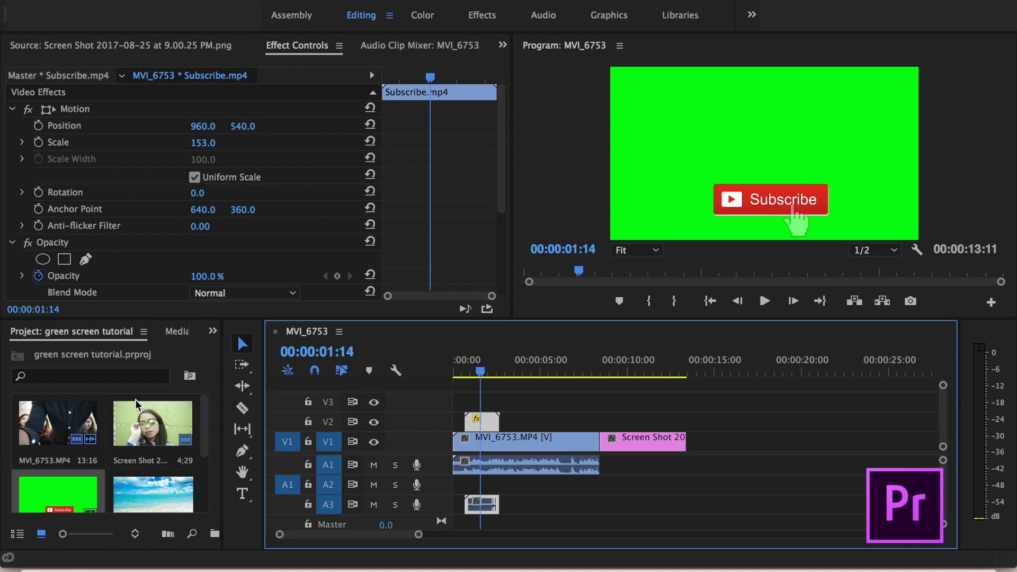
Apply Ultra Key to Subscribe.mp4 and sample its green background as the Key Color
{"action": "left_click", "coordinate": [213, 332]}
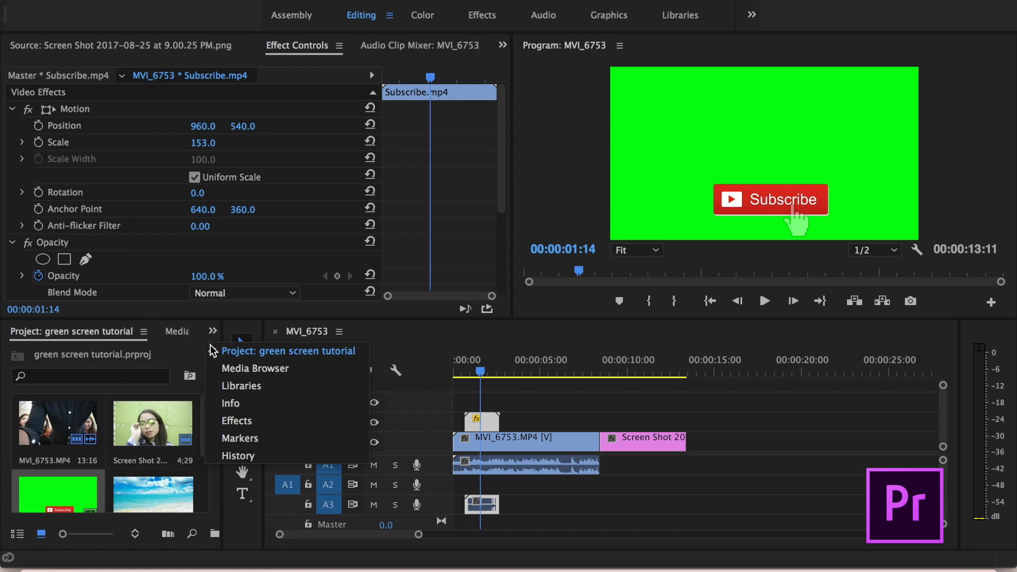
{"action": "left_click", "coordinate": [231, 420]}
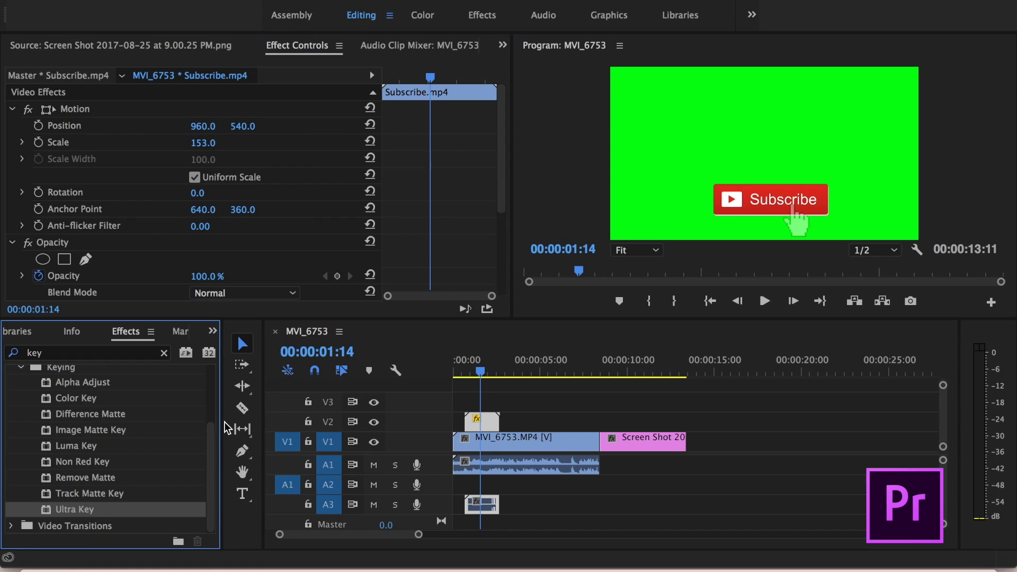
{"action": "left_click", "coordinate": [84, 354]}
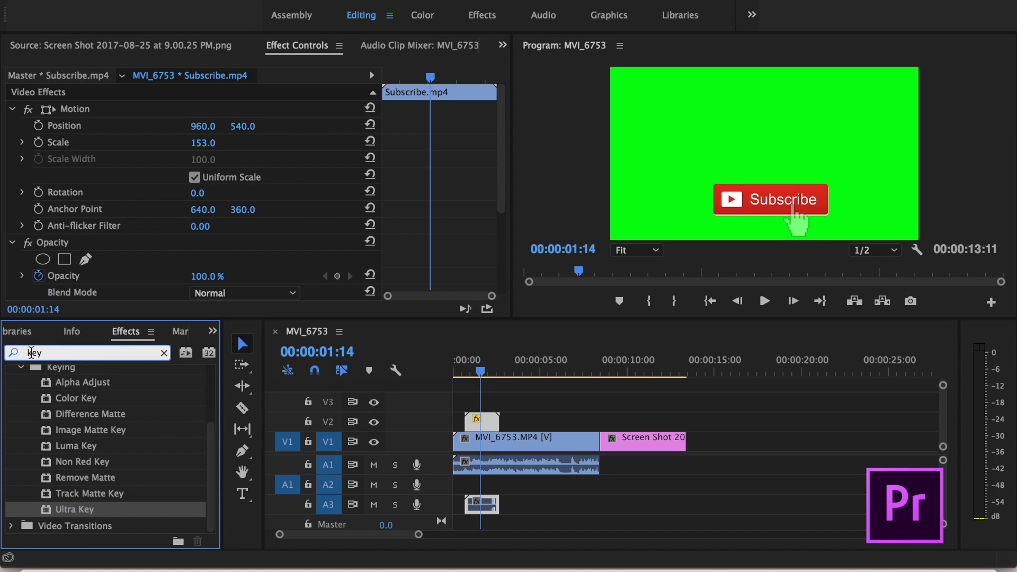
{"action": "scroll", "coordinate": [73, 383], "scroll_direction": "up", "scroll_amount": 1}
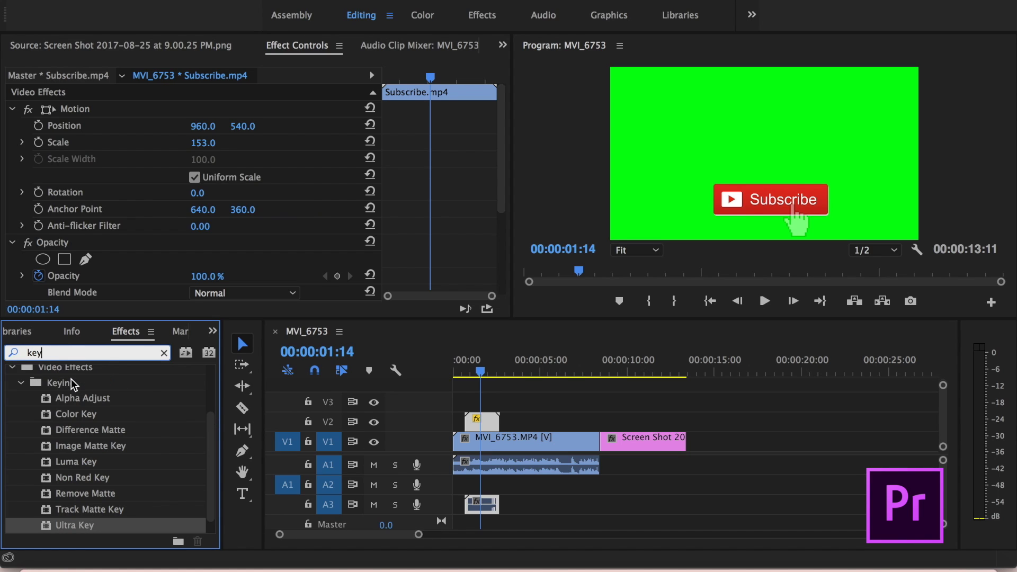
{"action": "double_click", "coordinate": [82, 526]}
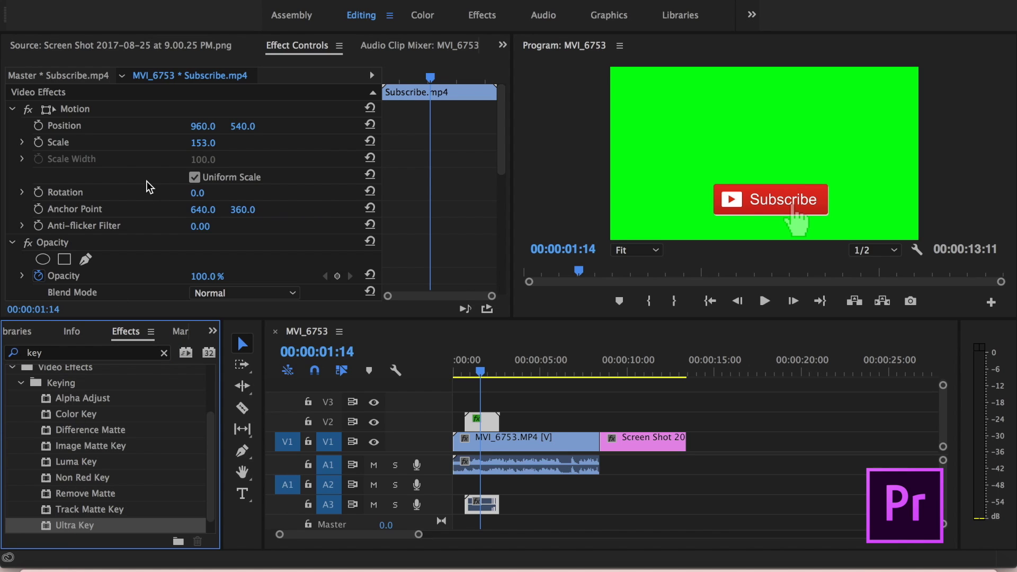
{"action": "scroll", "coordinate": [148, 187], "scroll_direction": "down", "scroll_amount": 8}
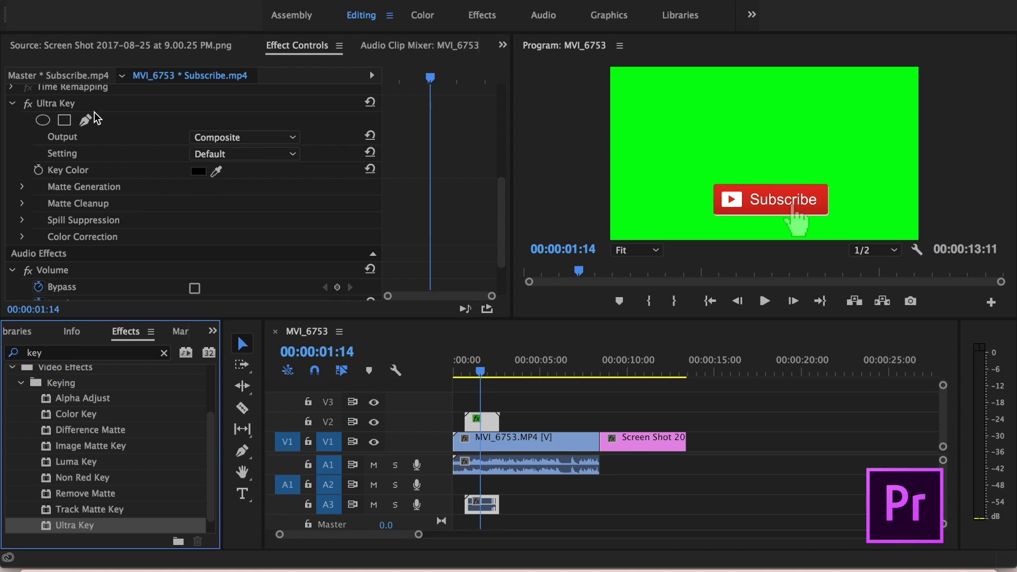
{"action": "left_click_drag", "start_coordinate": [216, 171], "coordinate": [648, 113]}
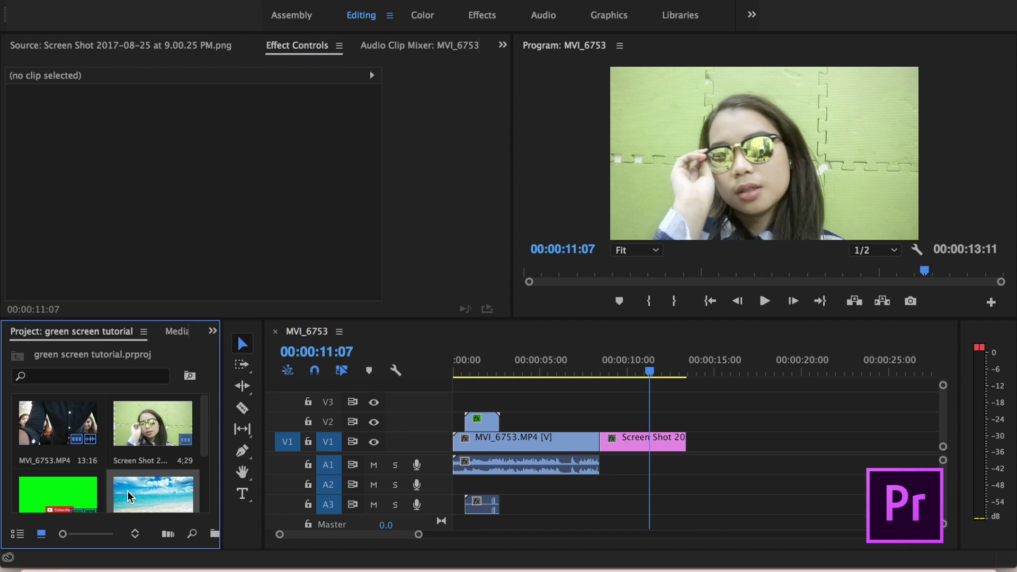
Add the Summer-Wallpaper beach image on V1 beneath the Screen Shot clip on V2
{"action": "left_click_drag", "start_coordinate": [129, 496], "coordinate": [622, 407]}
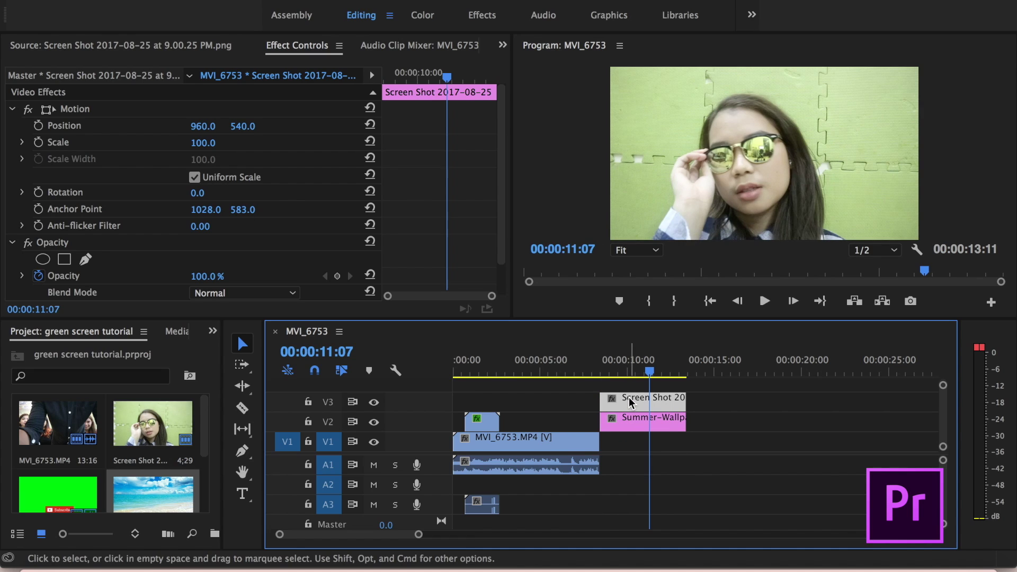
{"action": "left_click_drag", "start_coordinate": [633, 421], "coordinate": [634, 436]}
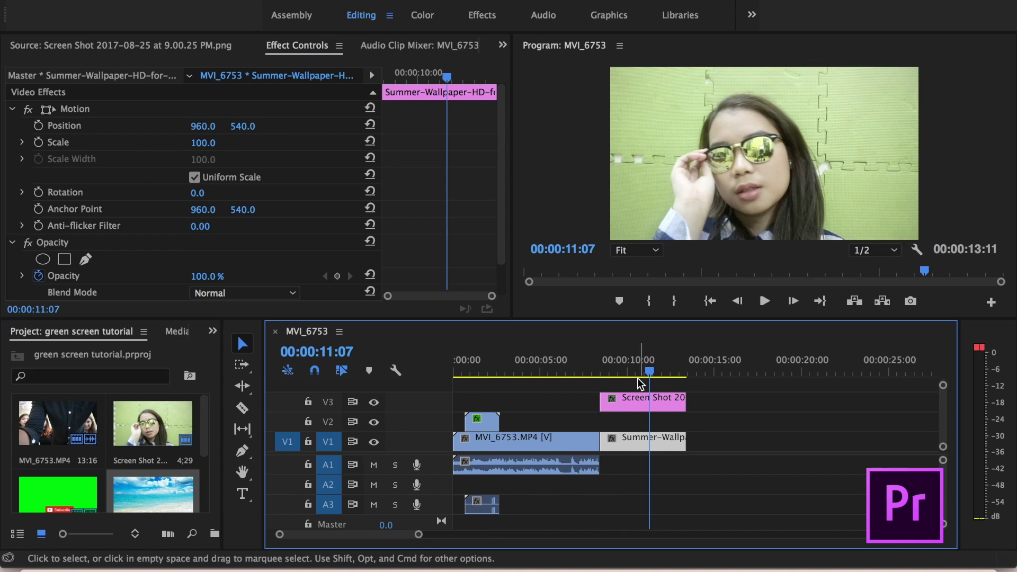
{"action": "left_click_drag", "start_coordinate": [632, 400], "coordinate": [631, 420]}
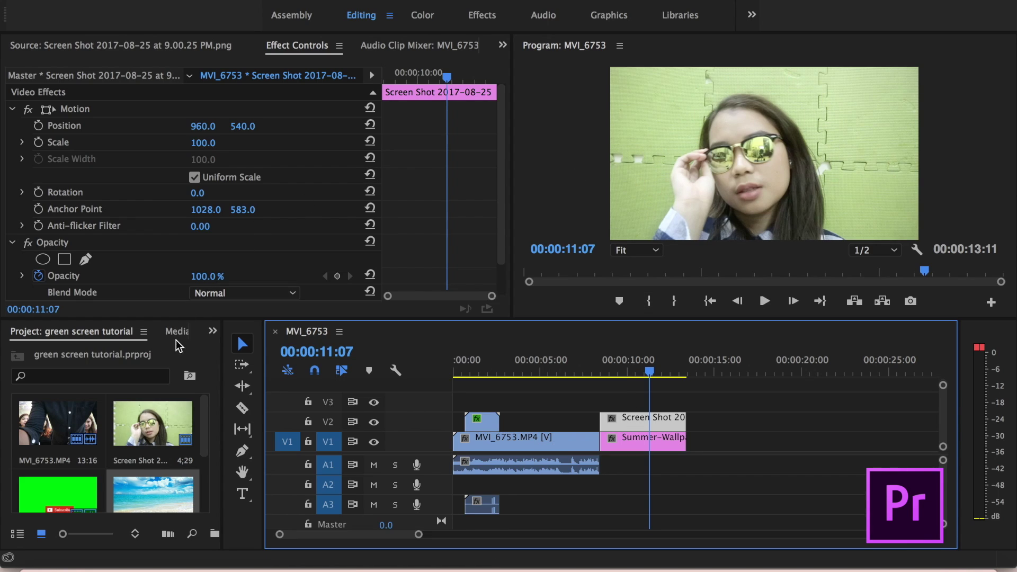
{"action": "scroll", "coordinate": [148, 291], "scroll_direction": "down", "scroll_amount": 2}
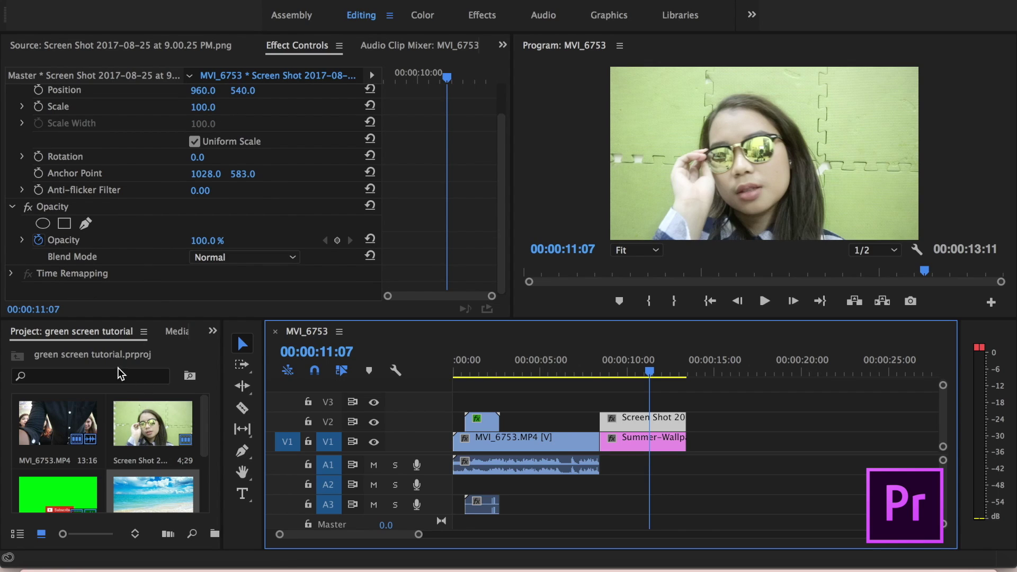
{"action": "left_click", "coordinate": [213, 330]}
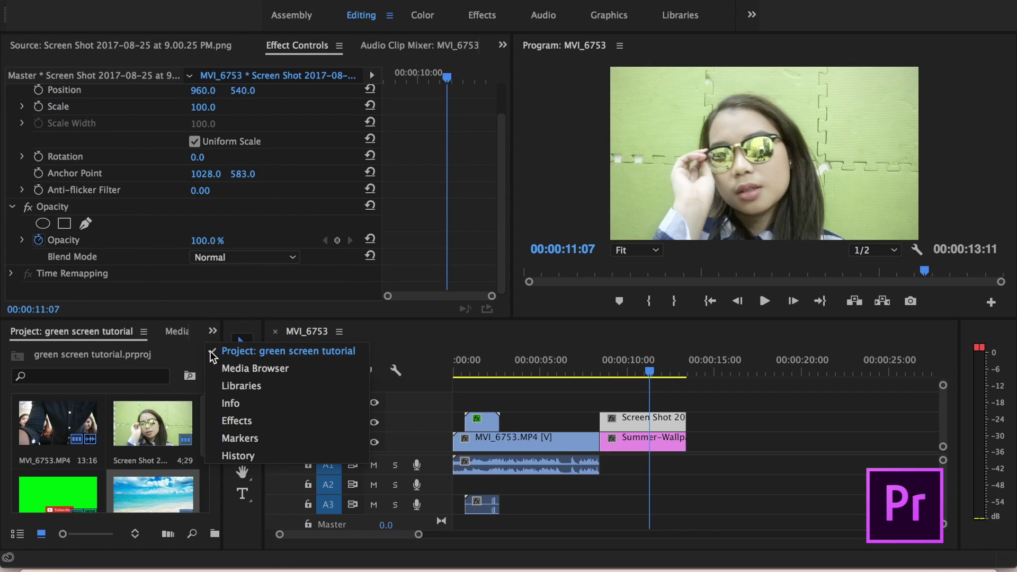
Apply Ultra Key to the Screen Shot clip and sample the green wall as the Key Color
{"action": "left_click", "coordinate": [236, 421]}
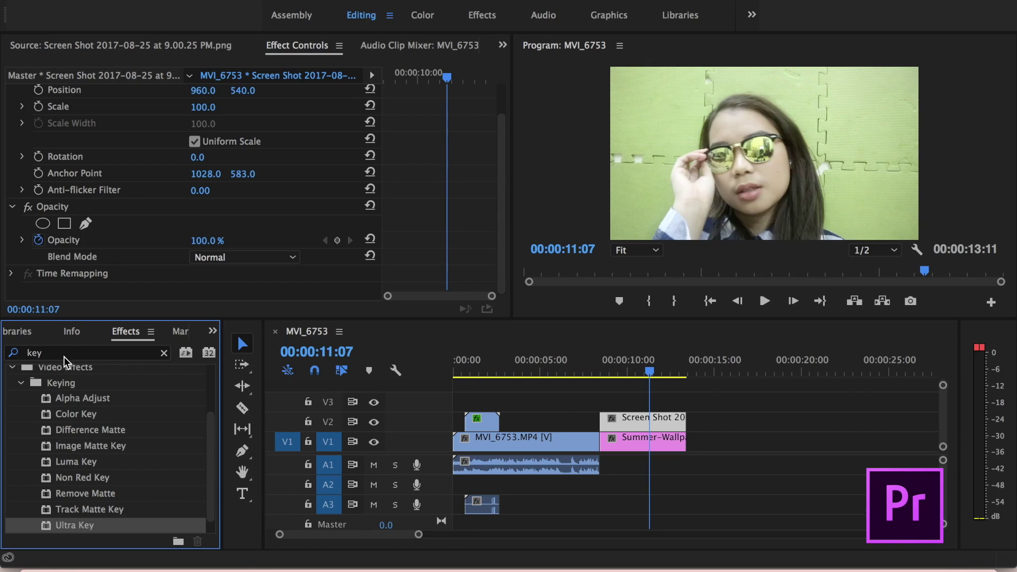
{"action": "double_click", "coordinate": [75, 525]}
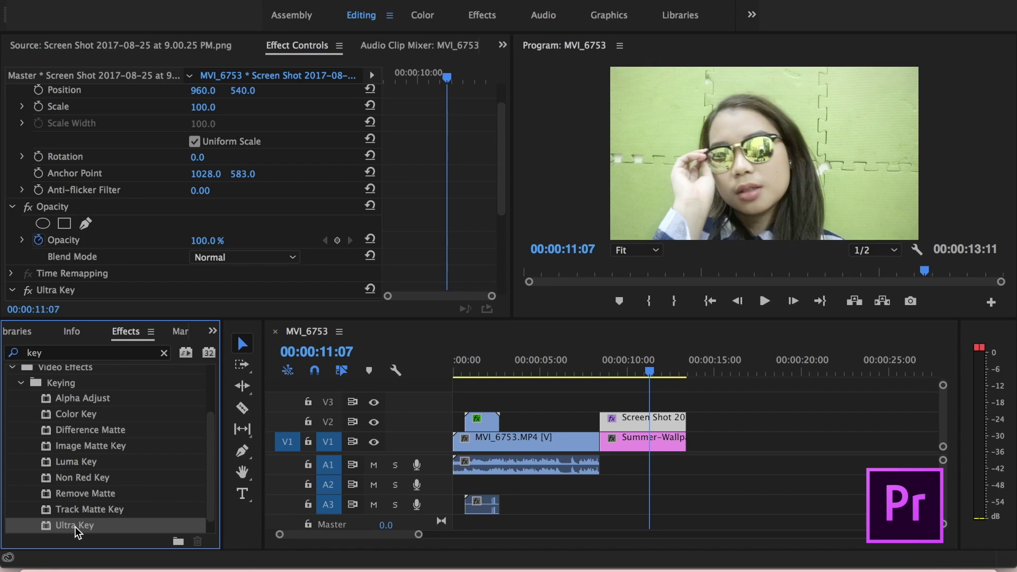
{"action": "scroll", "coordinate": [123, 236], "scroll_direction": "down", "scroll_amount": 4}
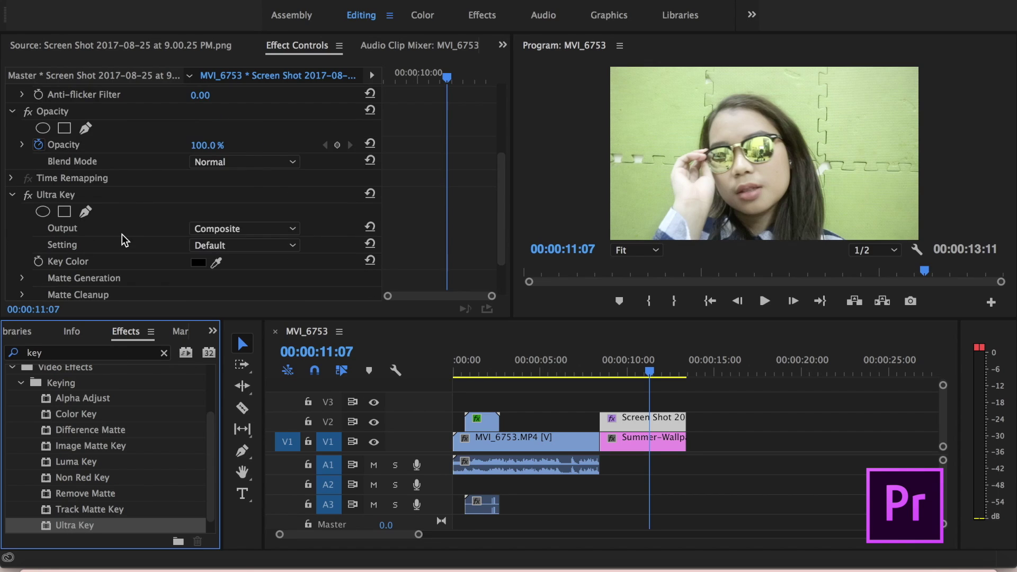
{"action": "left_click_drag", "start_coordinate": [218, 252], "coordinate": [659, 99]}
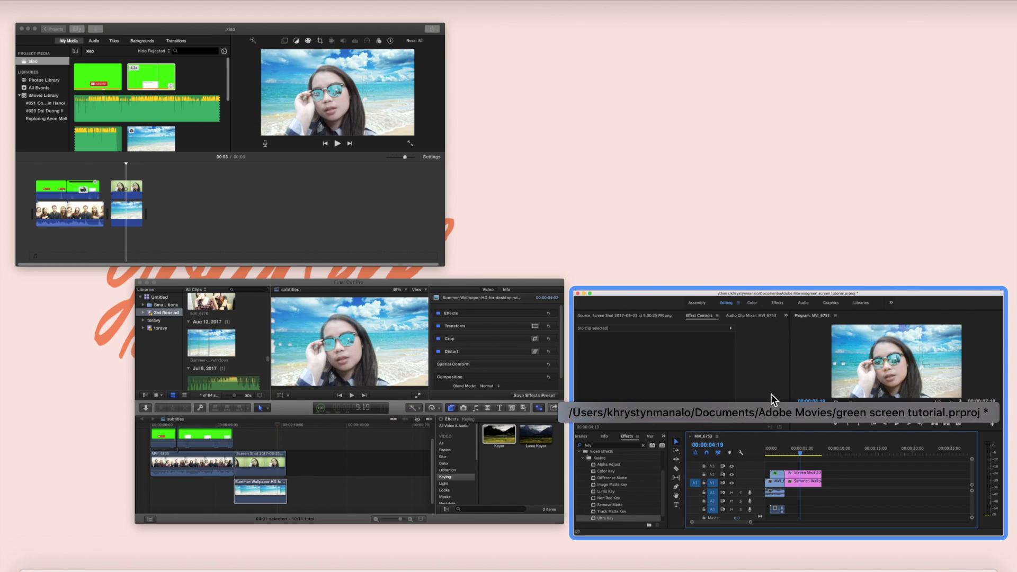
Bring the Premiere Pro window back full-screen from the Mission Control overview
{"action": "left_click", "coordinate": [796, 396]}
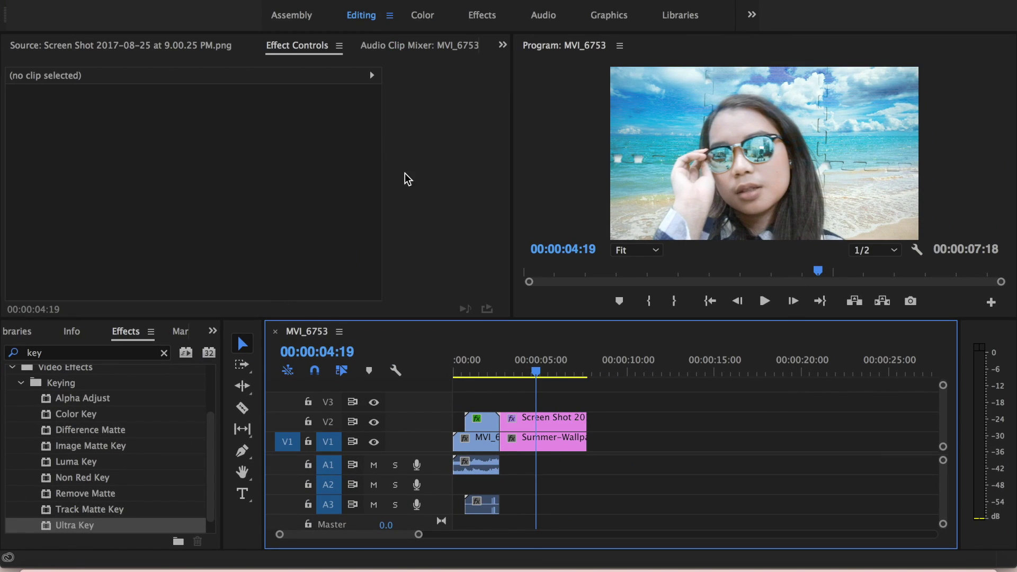